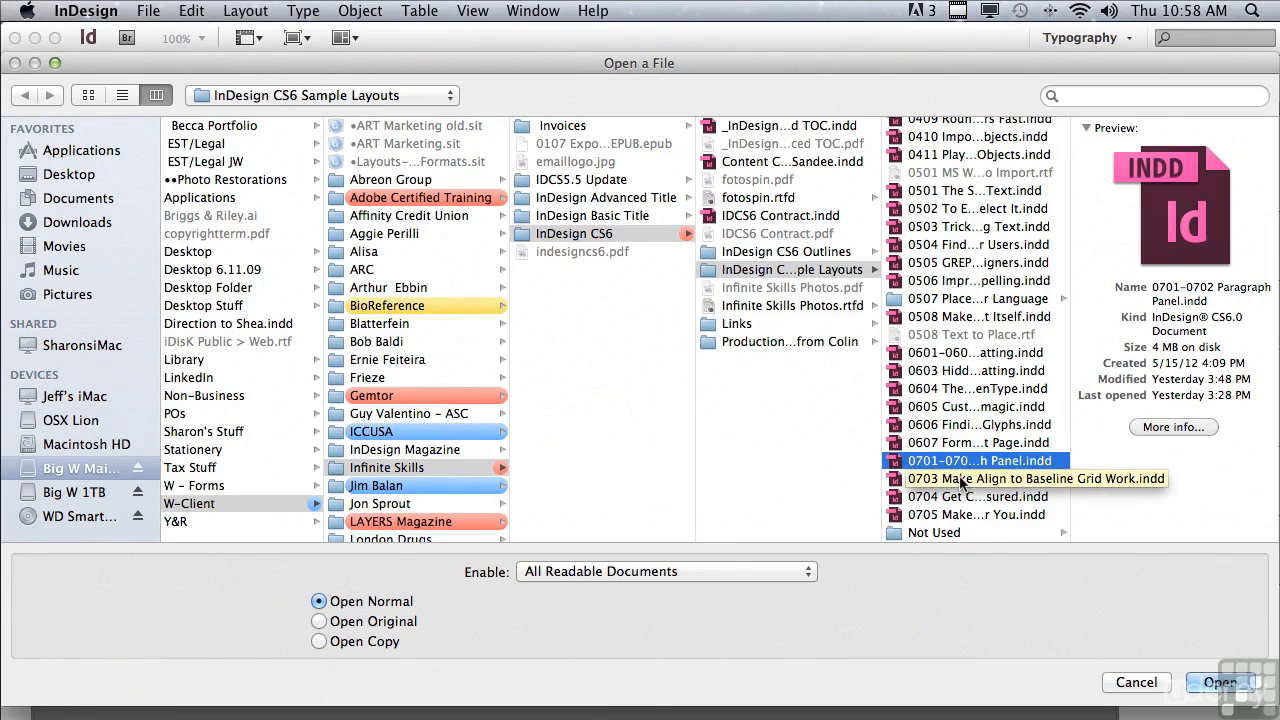
Open 0701-0702 Paragraph Panel.indd and justify the body paragraph below the "Here's looking at you." subhead with its last line aligned left.
click(1220, 682)
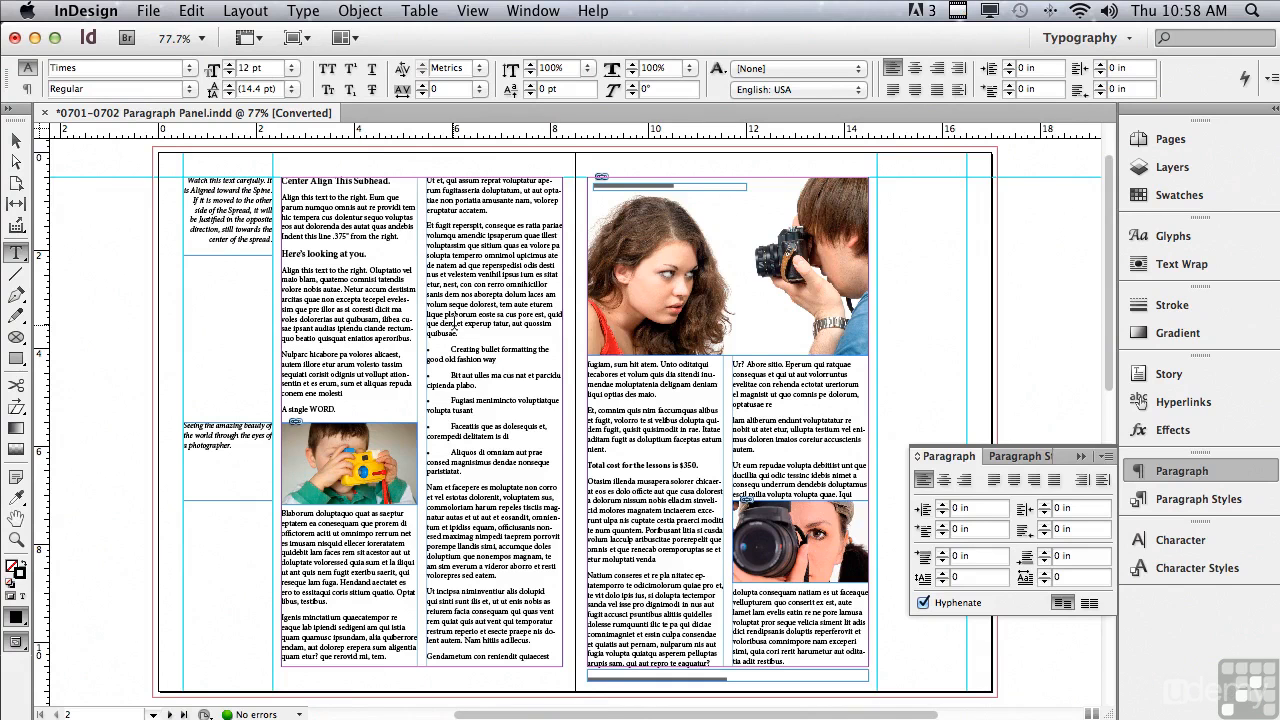
click(17, 541)
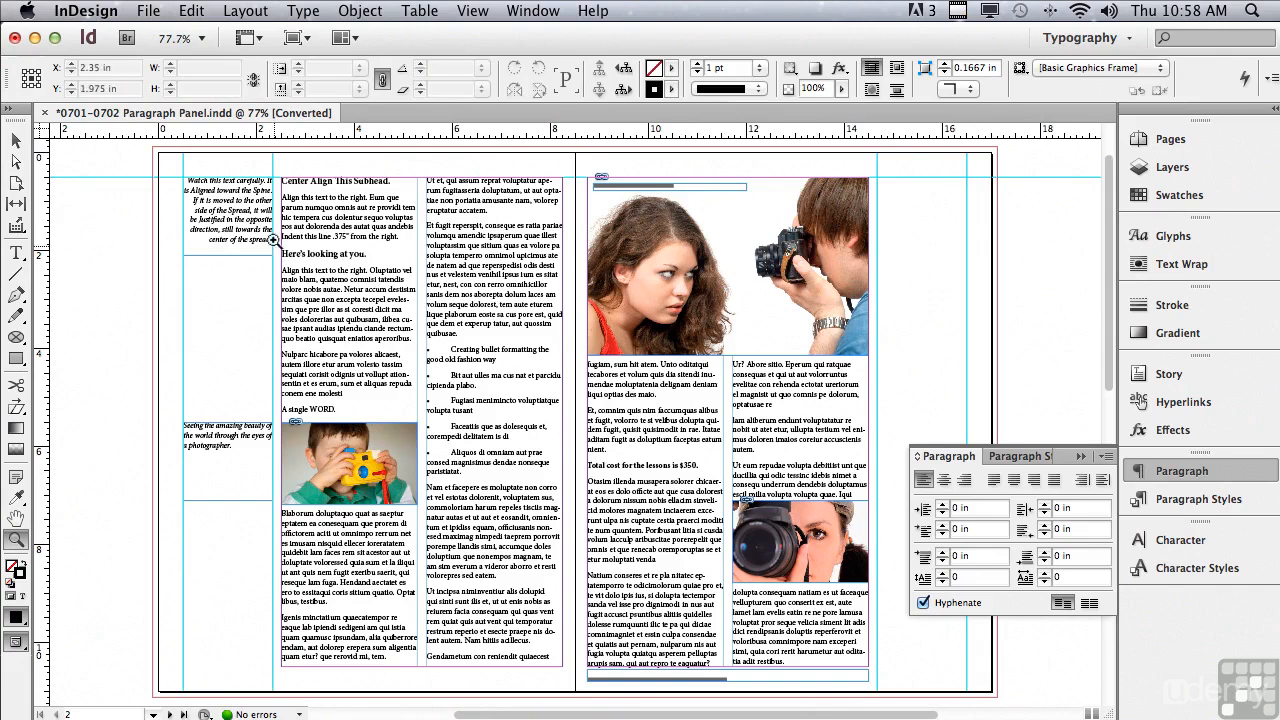
drag(266, 236, 428, 413)
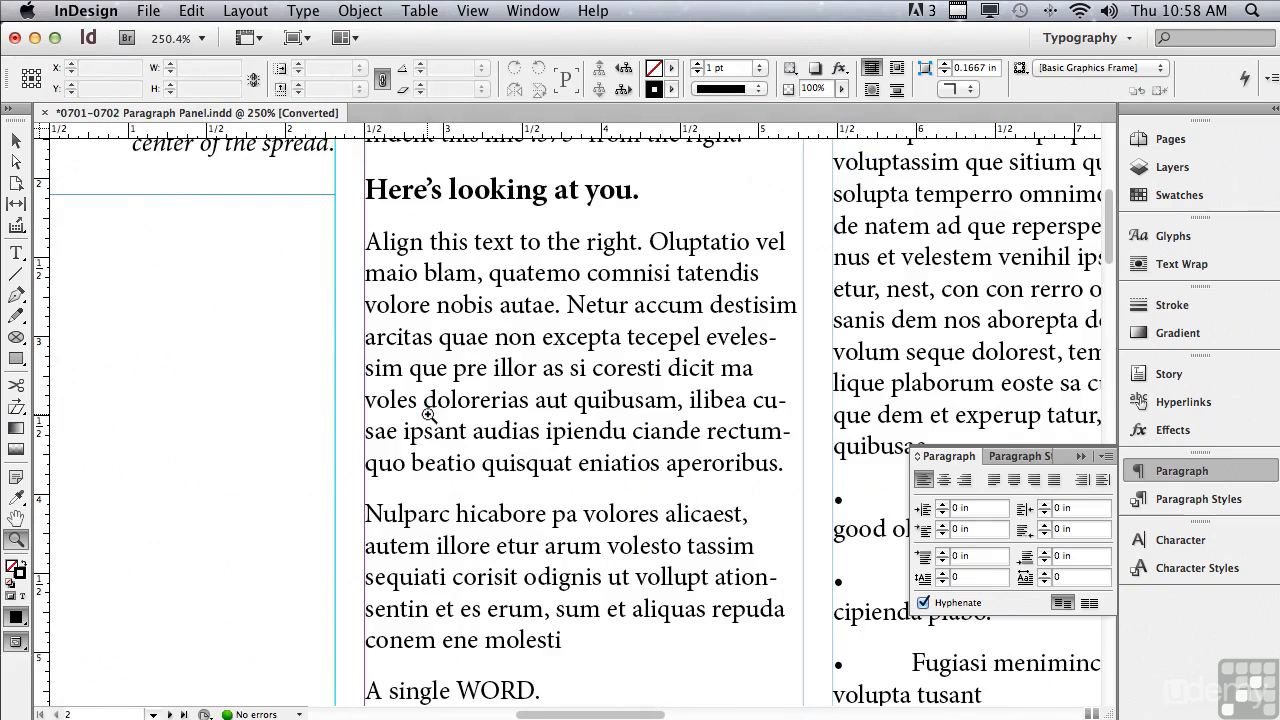
click(17, 254)
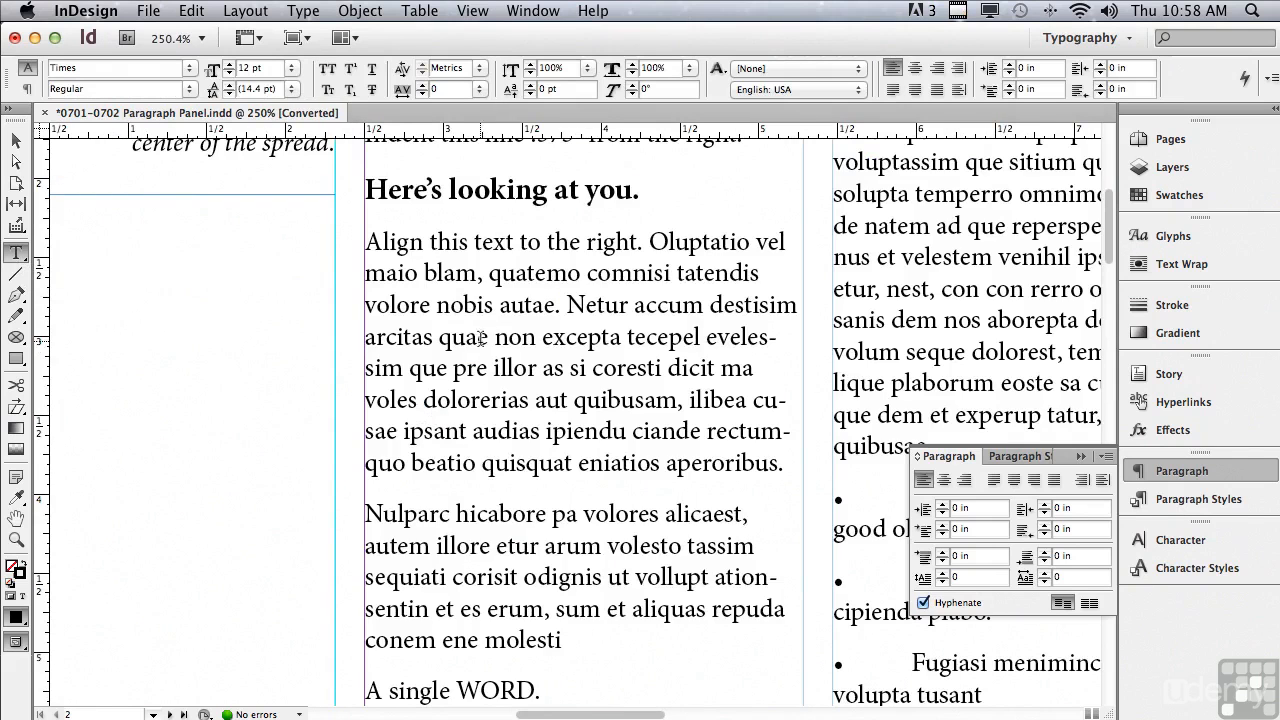
click(541, 338)
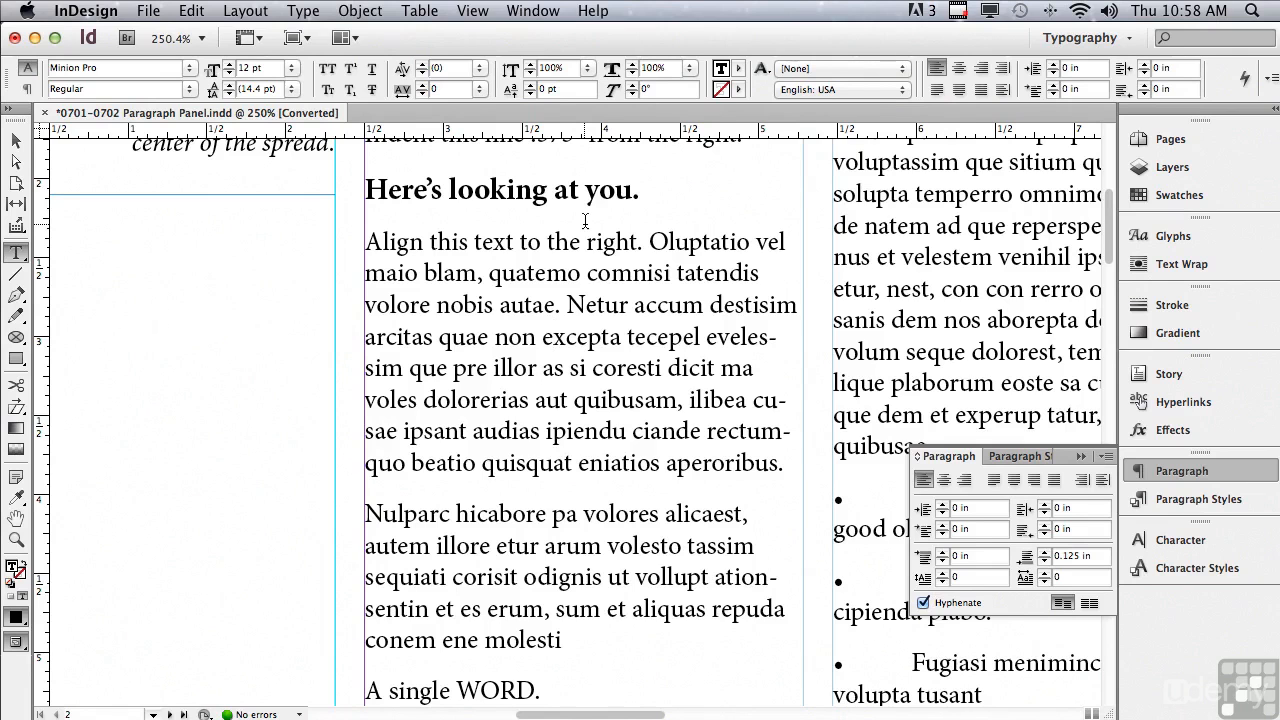
click(992, 481)
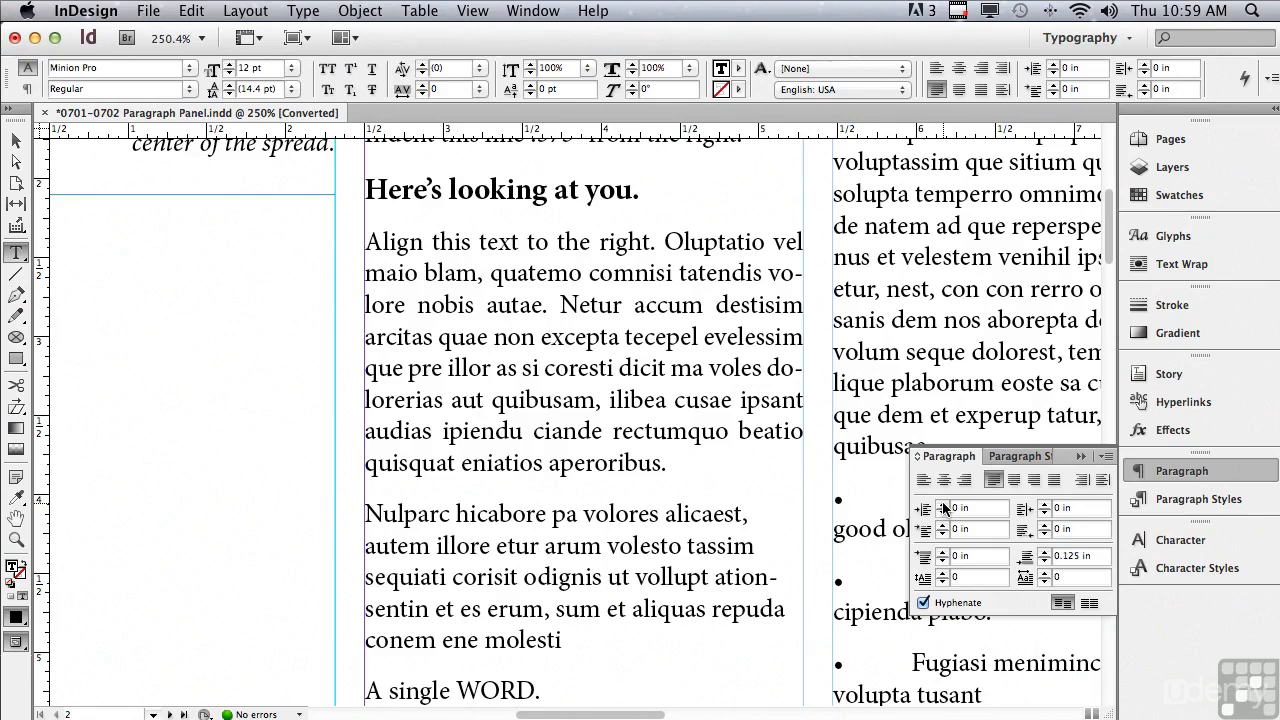
Set both the left and right indents of the justified paragraph to 0.1875 in.
click(942, 505)
click(942, 505)
click(942, 505)
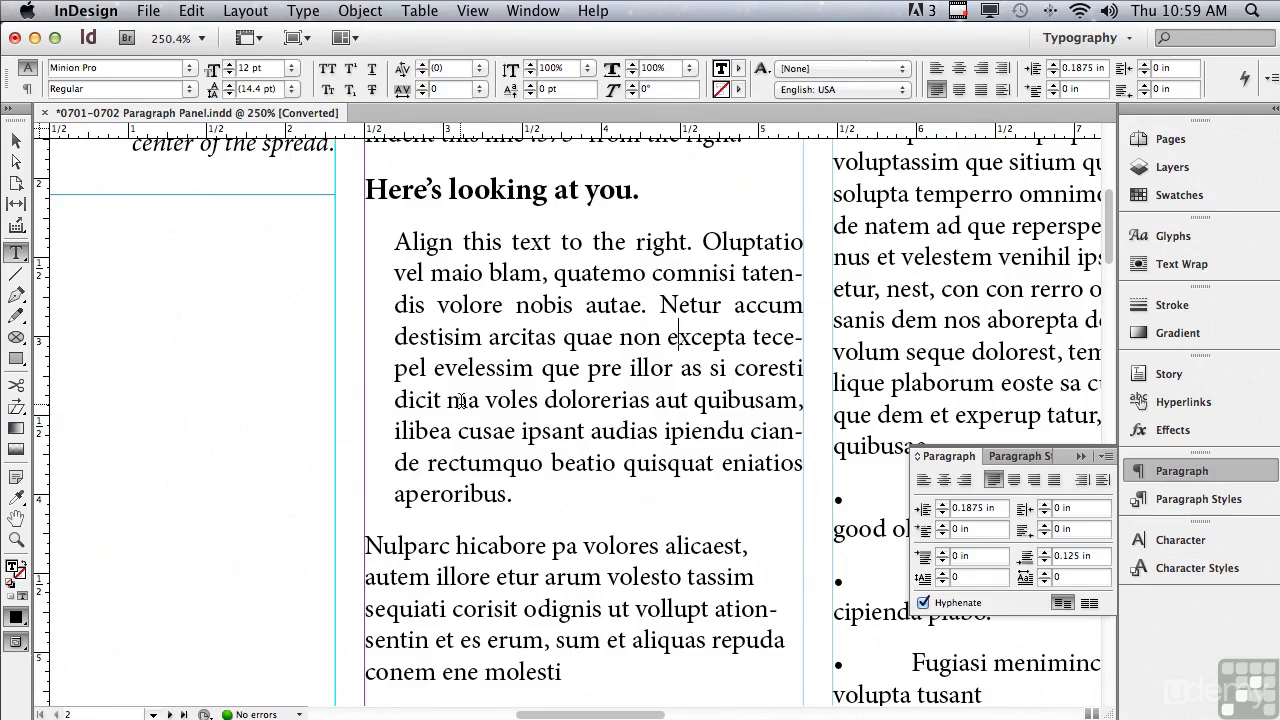
click(1044, 505)
click(1044, 505)
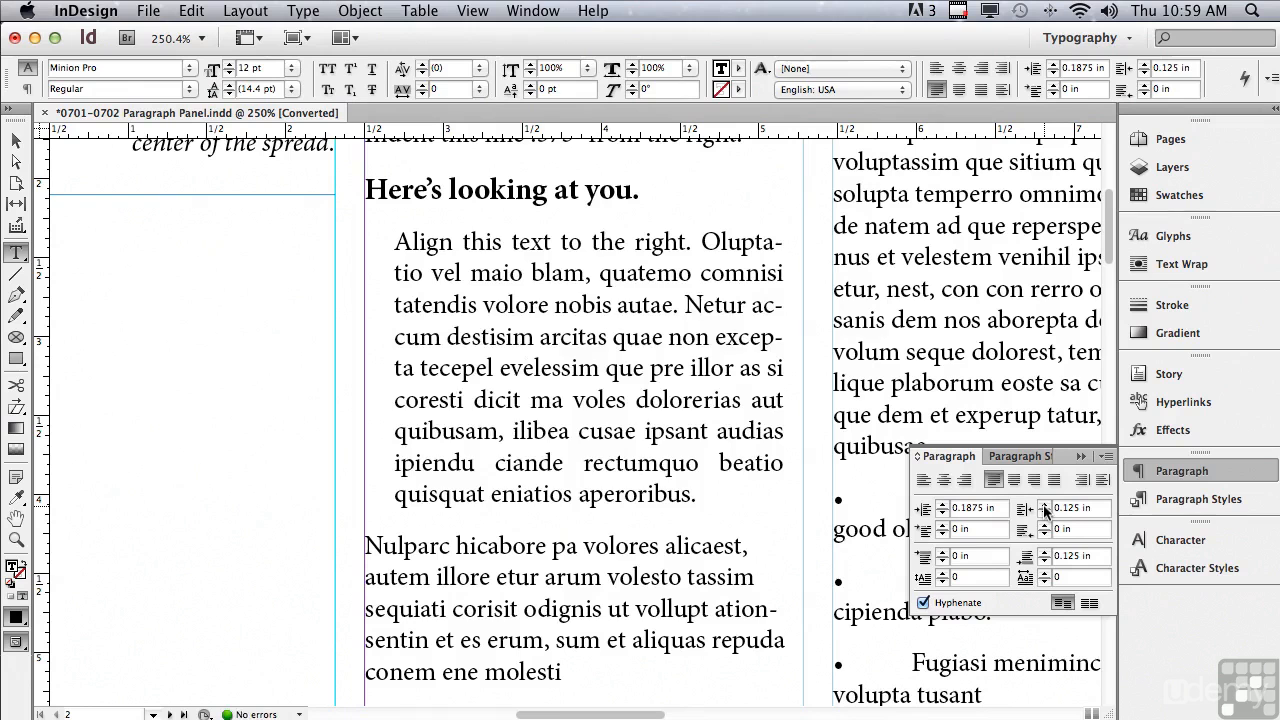
click(1044, 505)
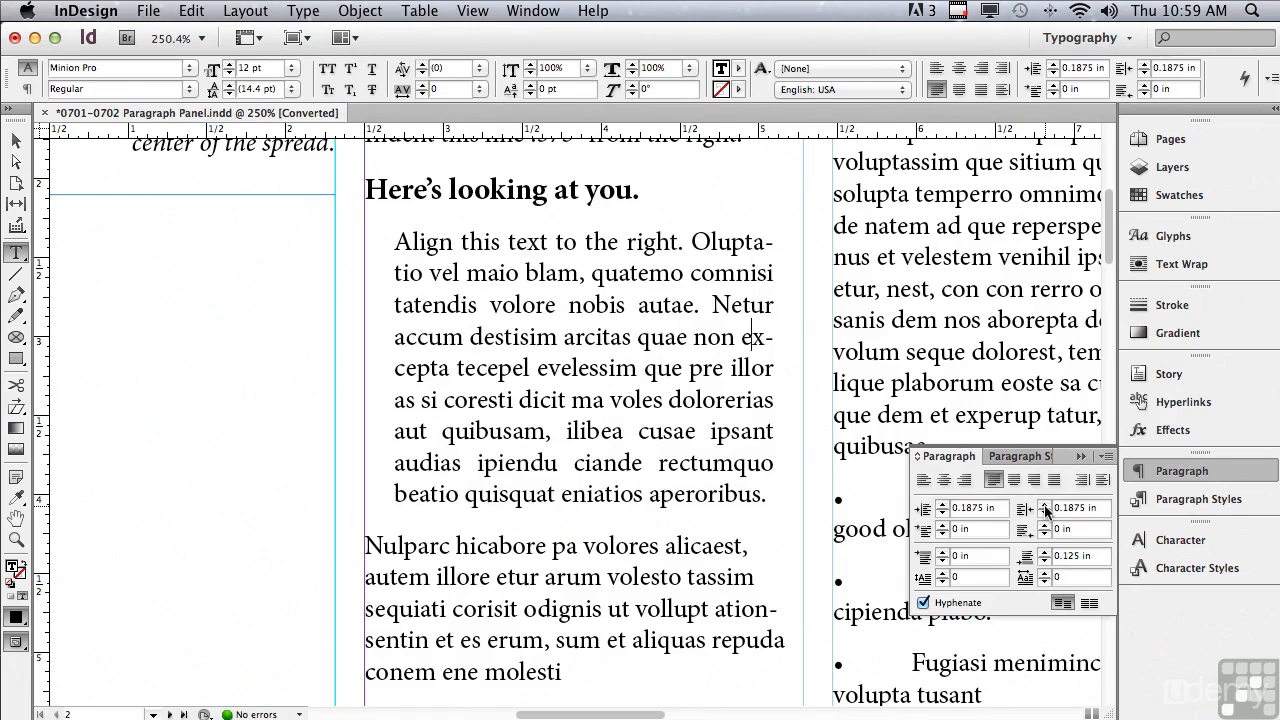
Set the paragraph's first-line left indent to 0.1875 in and reset it to 0 in.
click(941, 526)
click(941, 526)
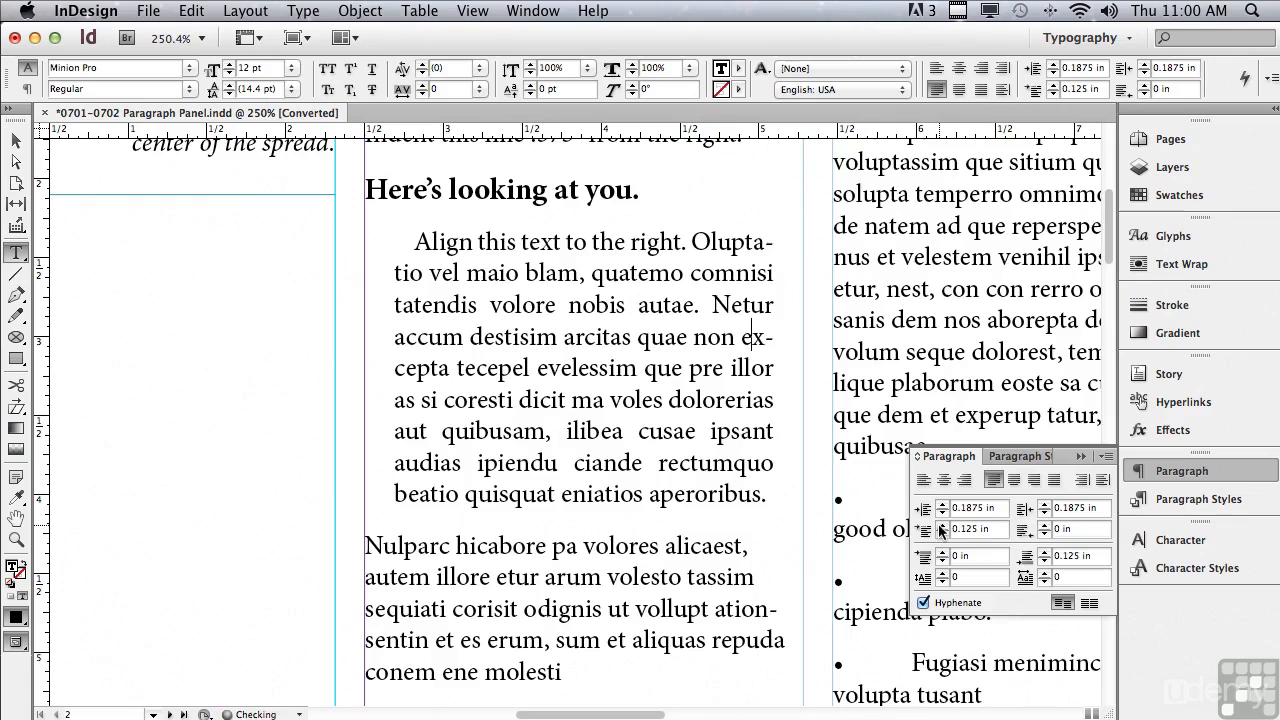
click(941, 526)
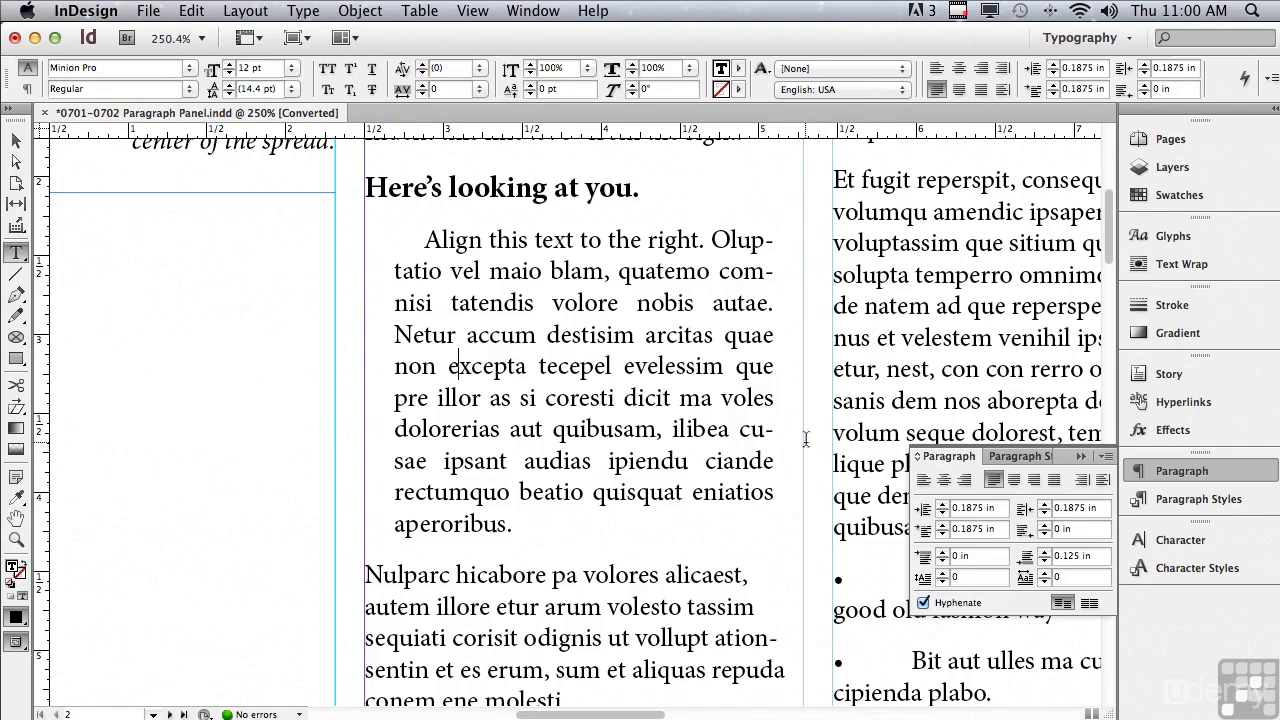
click(942, 533)
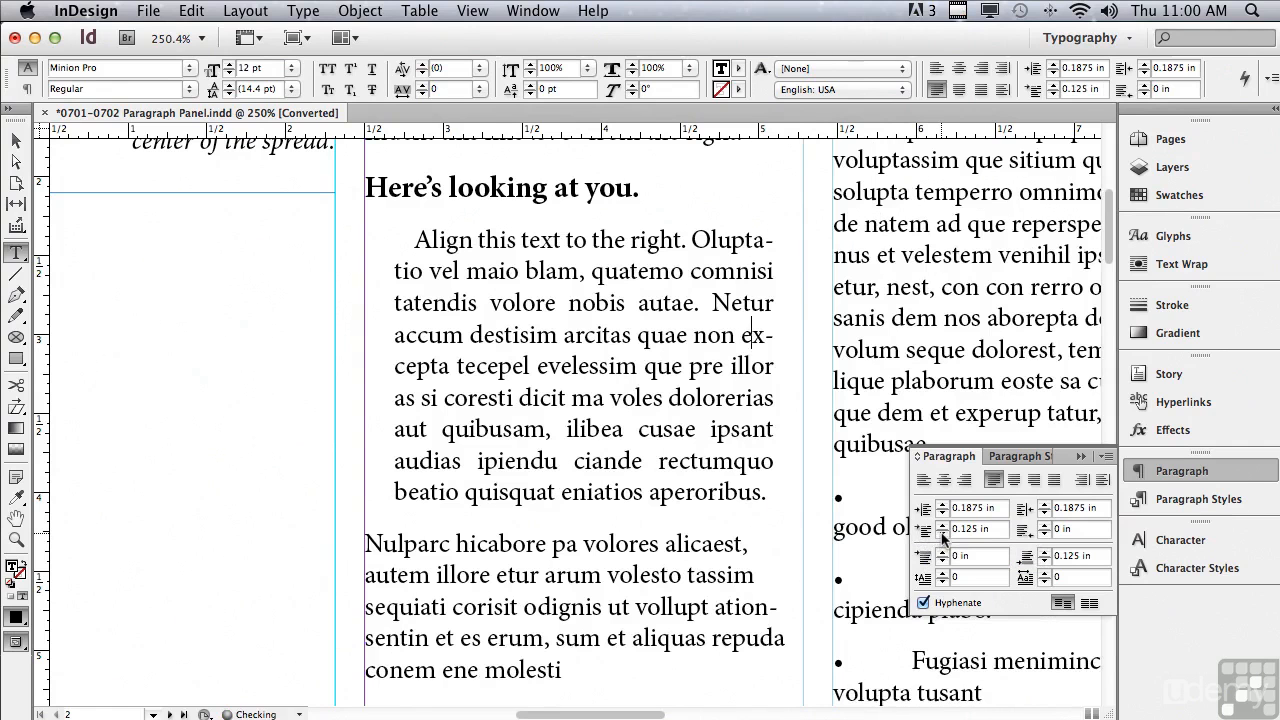
click(942, 535)
click(942, 535)
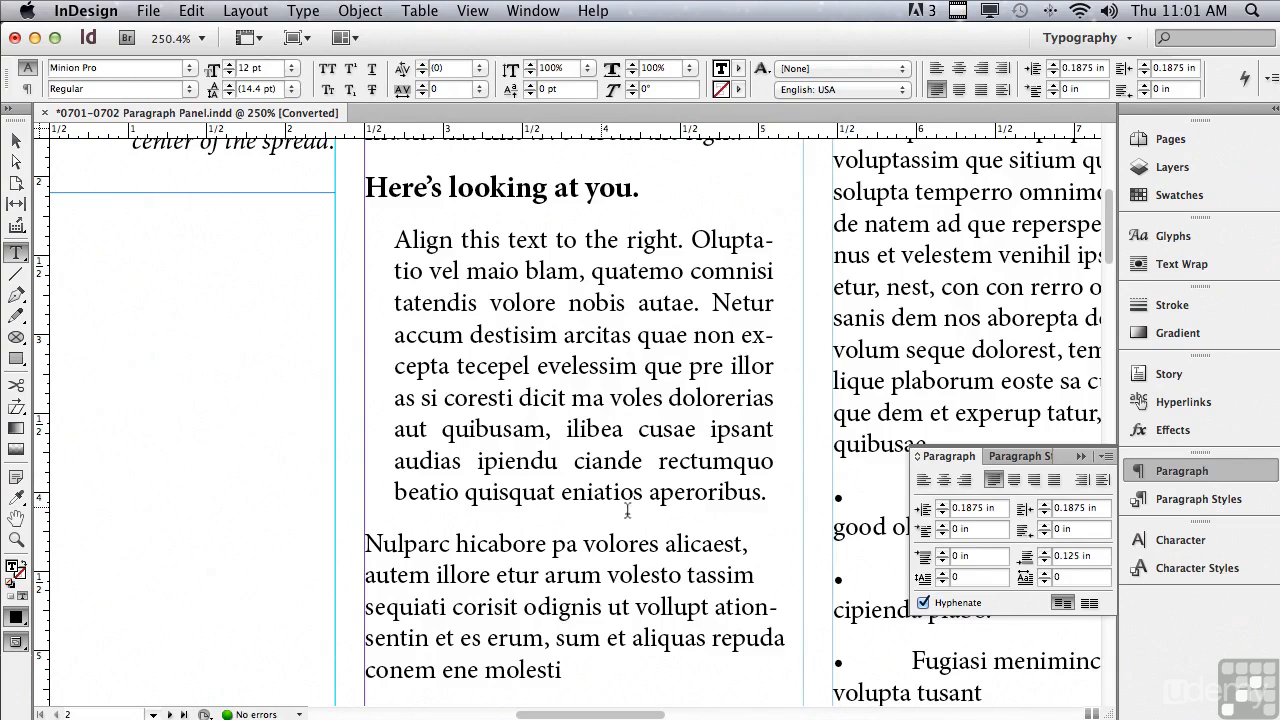
Create a hanging indent on the paragraph with a first-line left indent of -0.1875 in.
click(943, 535)
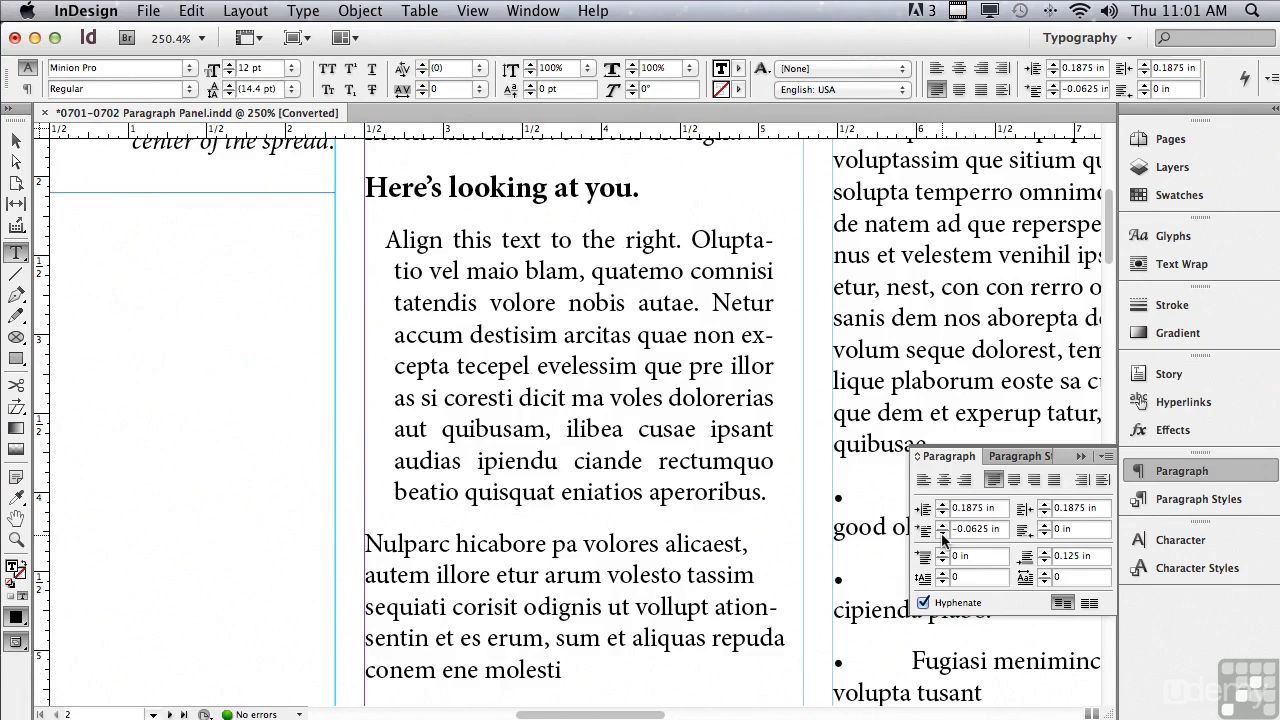
click(943, 535)
click(943, 535)
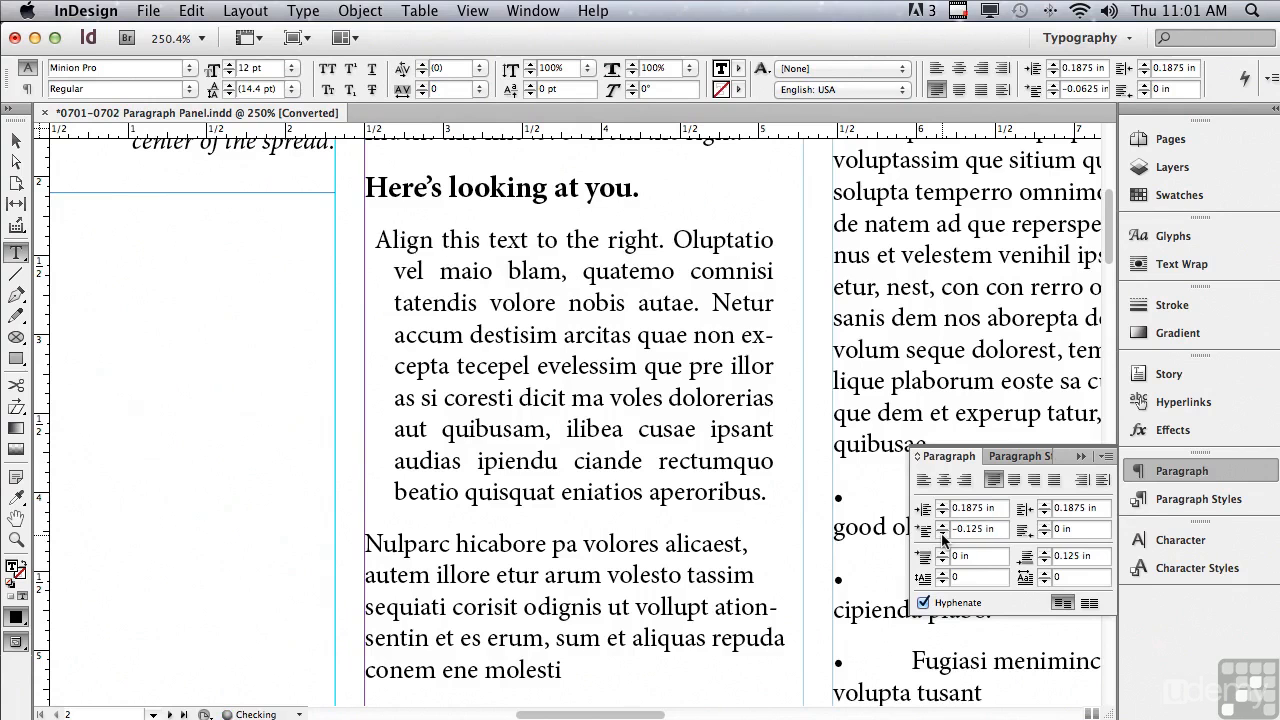
click(942, 535)
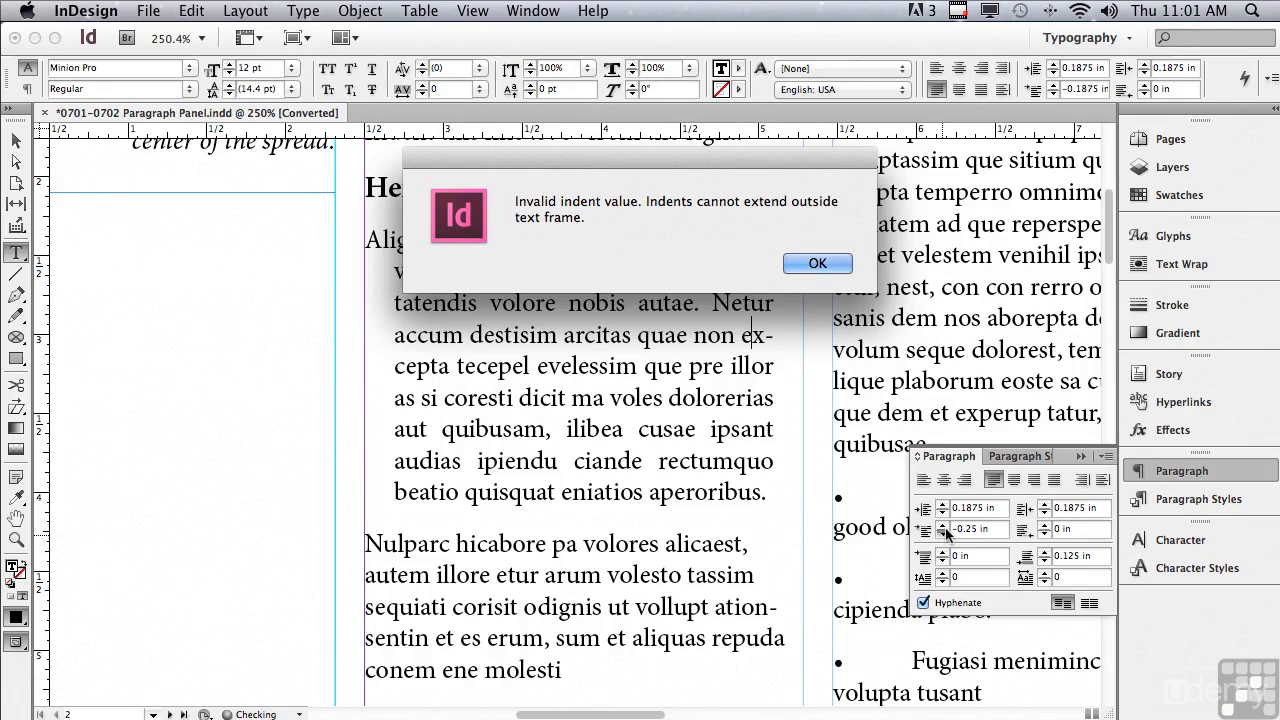
click(811, 263)
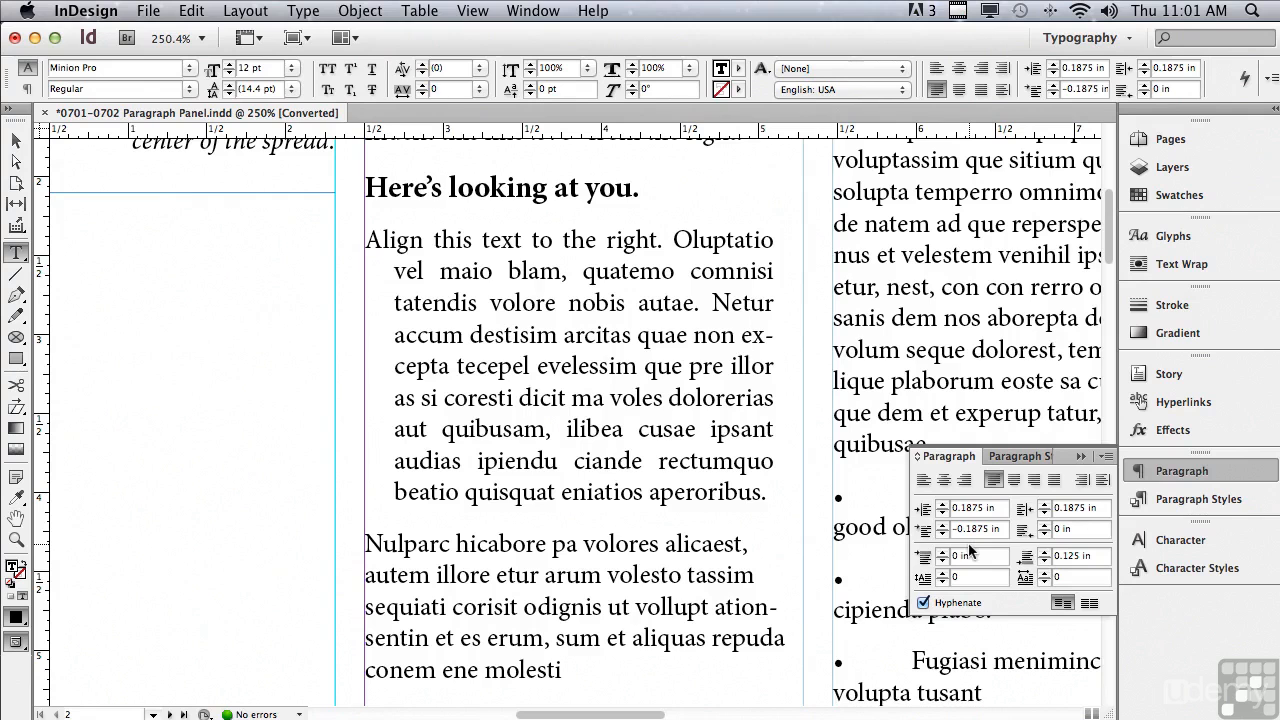
Insert a bullet character at the very beginning of the hanging-indent paragraph.
click(242, 267)
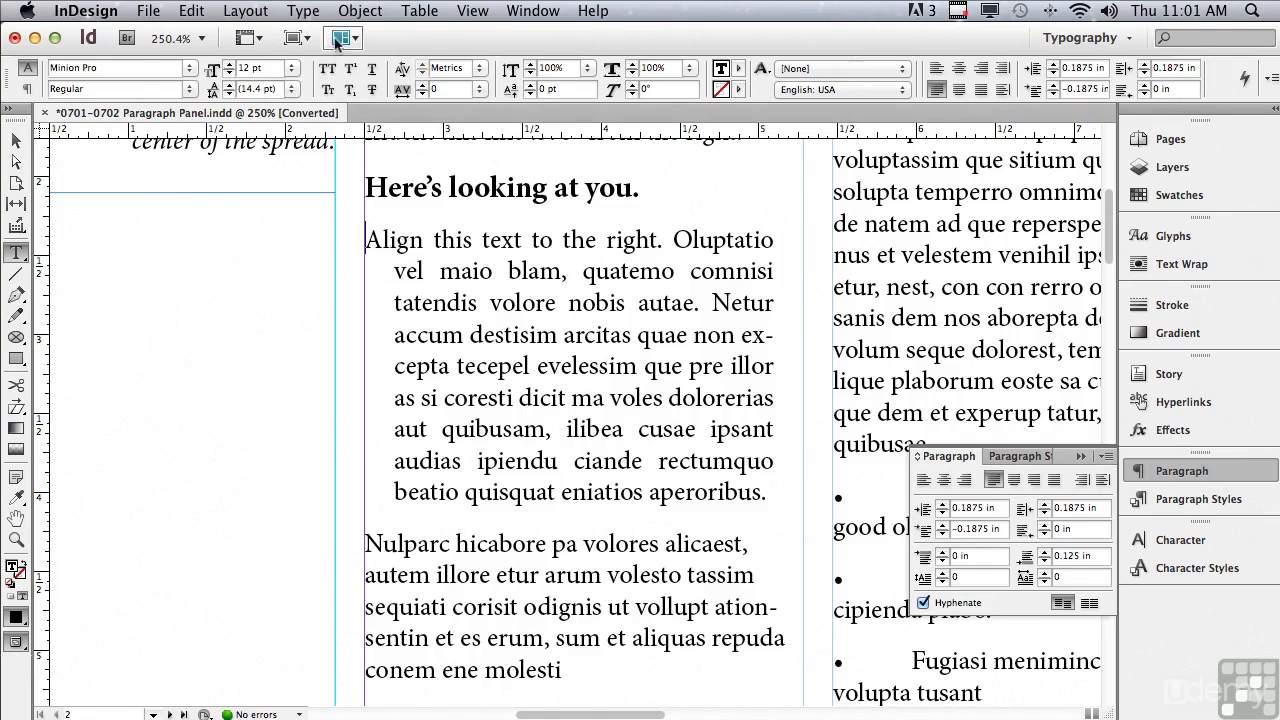
click(304, 11)
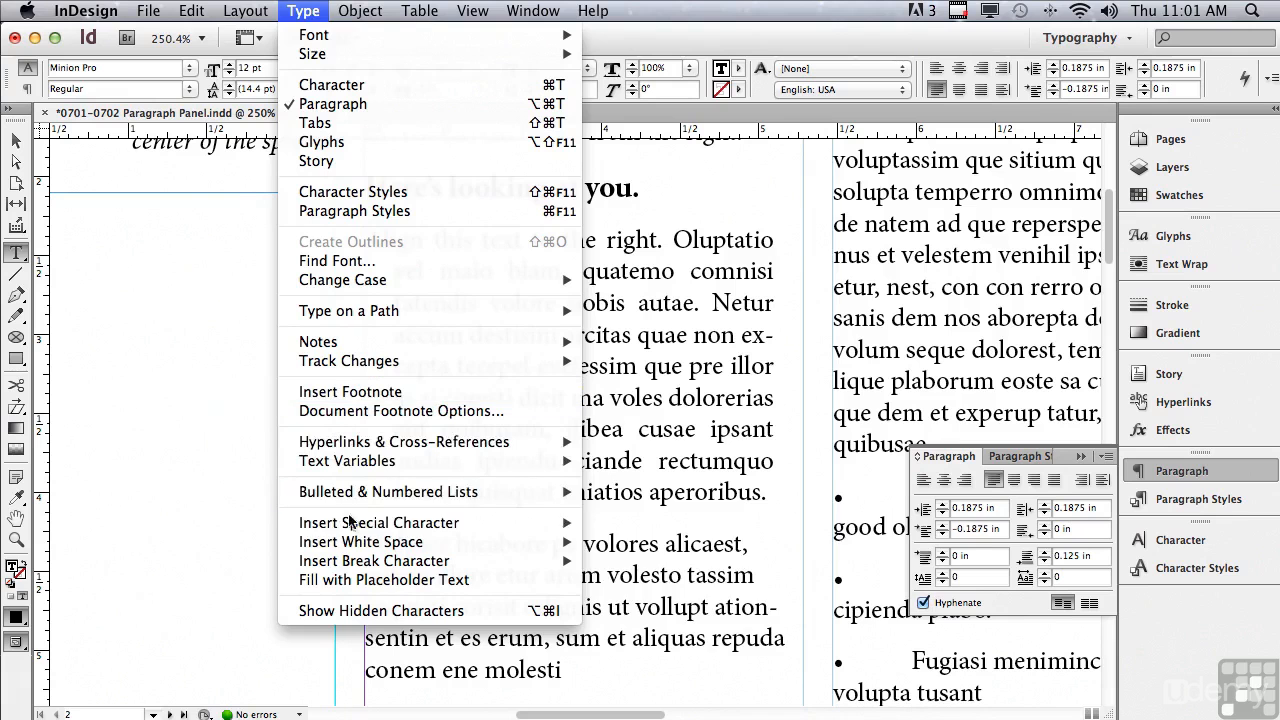
mouse_move(350, 523)
mouse_move(620, 523)
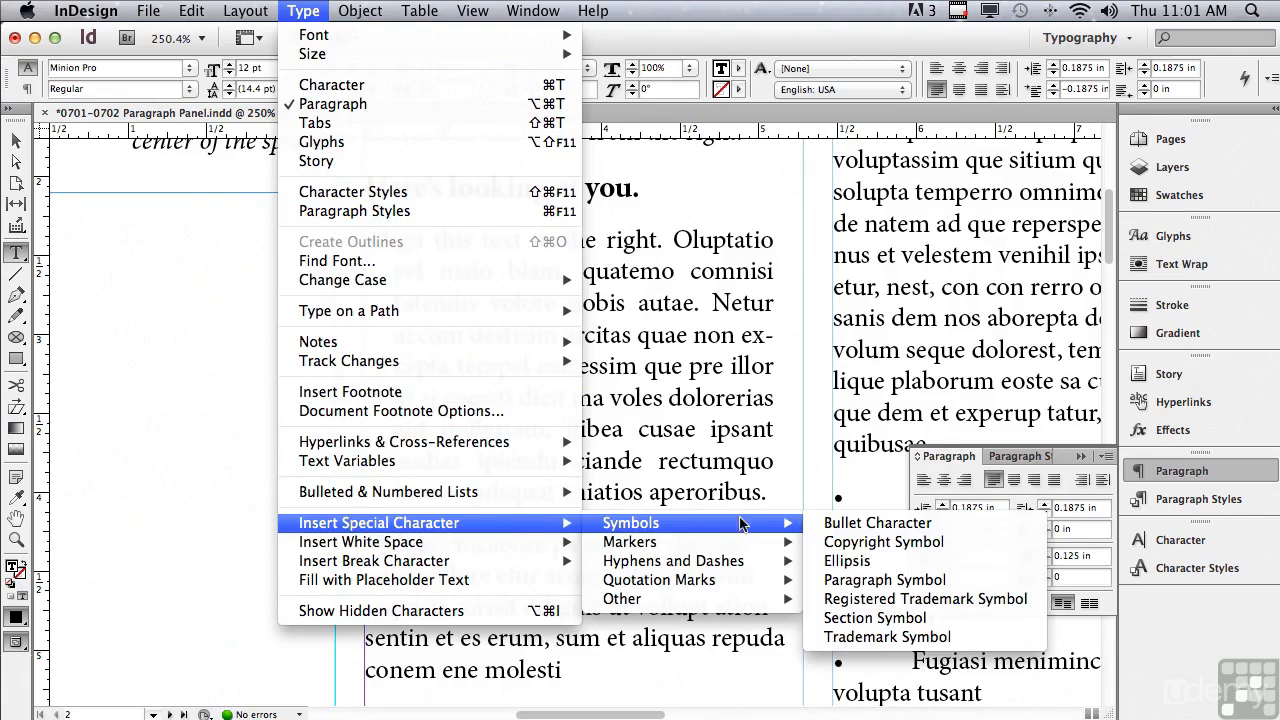
click(829, 525)
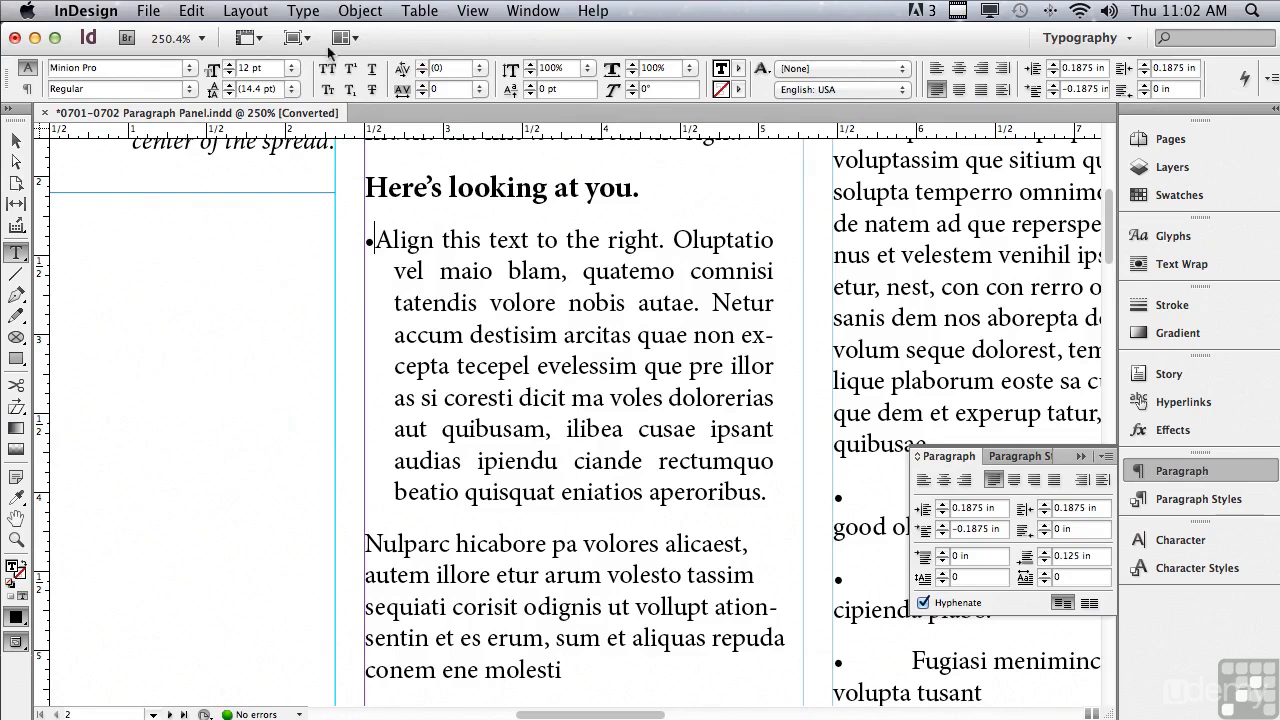
Show the hidden characters and insert a tab between the bullet and the paragraph's first word.
click(310, 16)
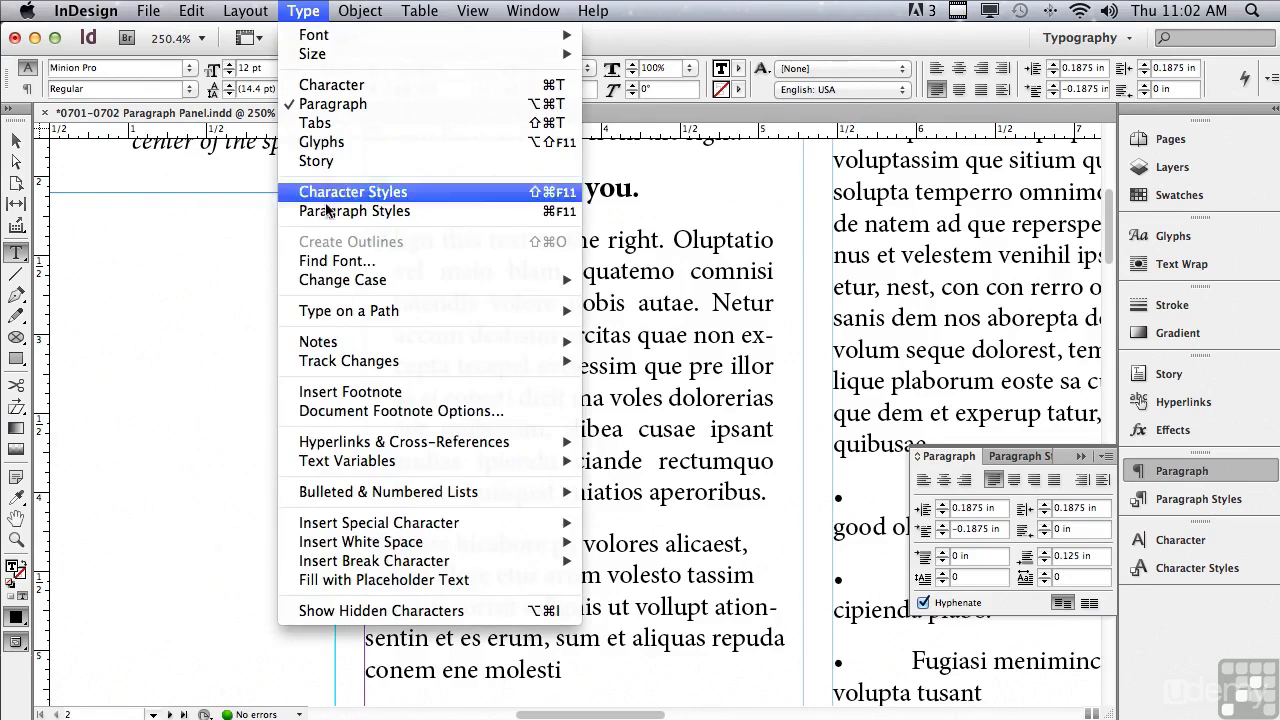
click(403, 612)
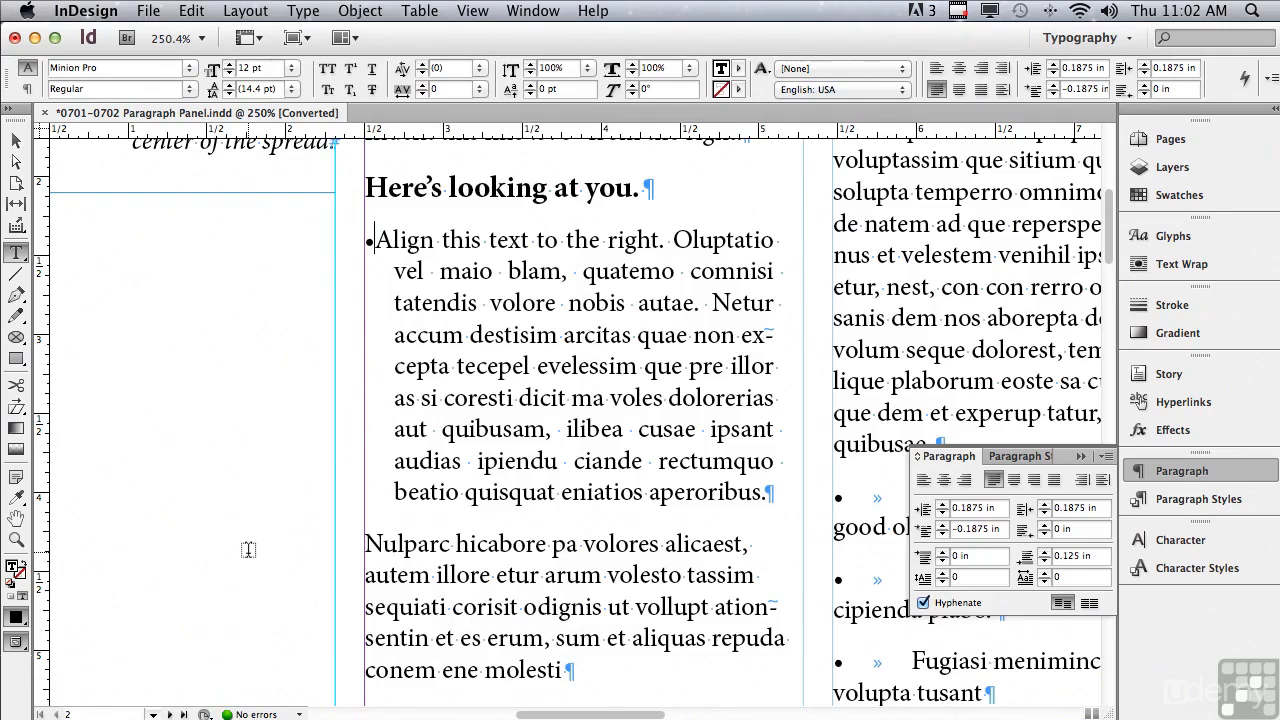
key(Tab)
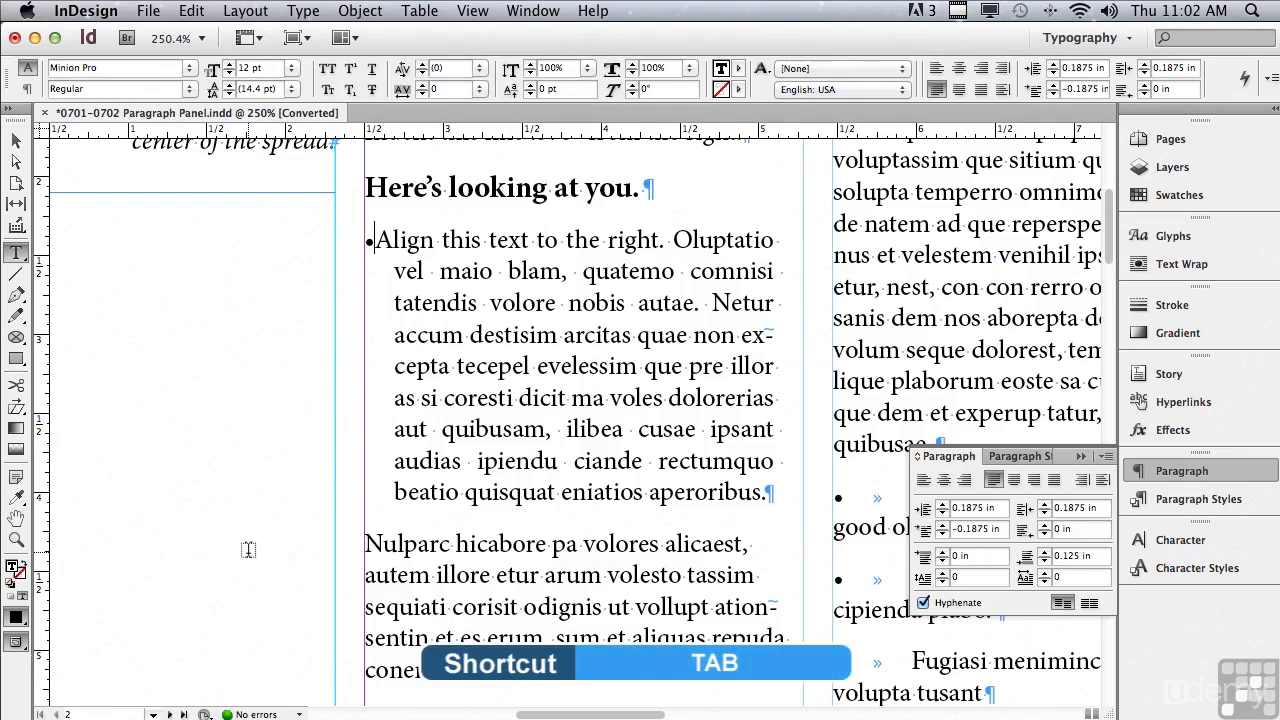
key(Tab)
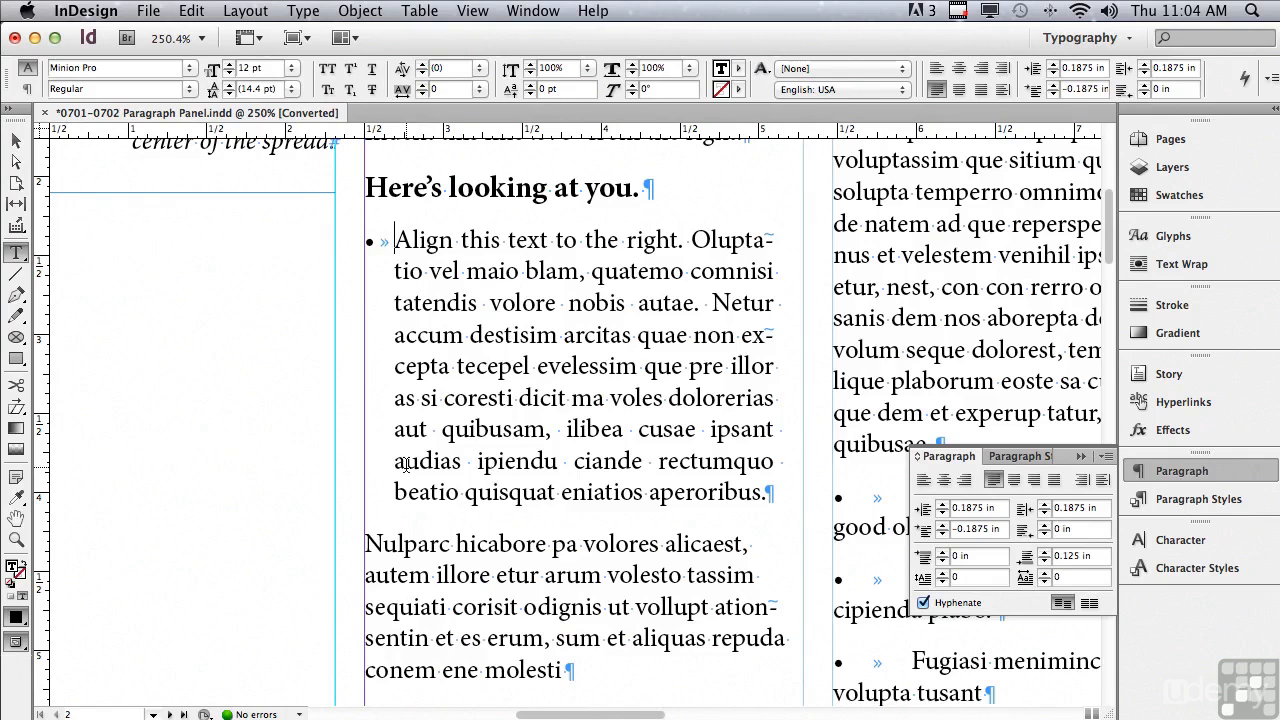
Tighten the bulleted paragraph's hanging indent to a -0.125 in first-line indent and a 0.125 in left indent.
click(943, 526)
click(943, 514)
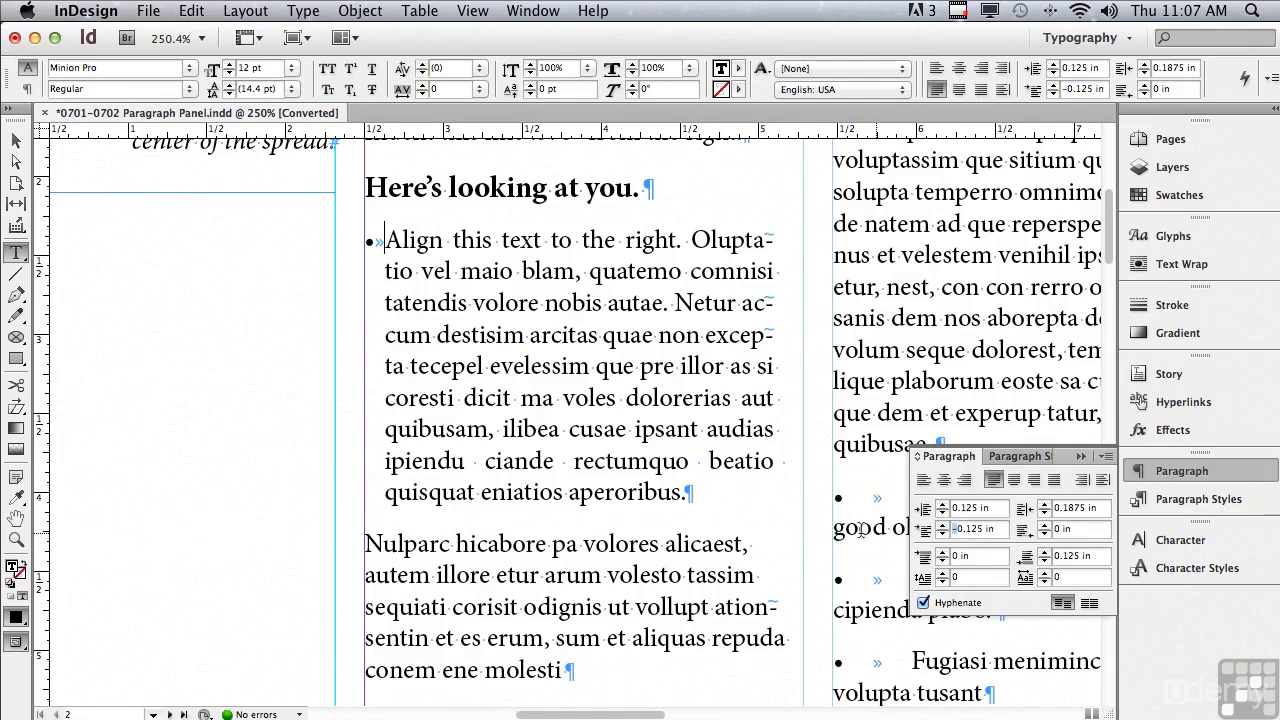
Insert a bullet character and a space at the start of the "Nulparc hicabore" paragraph.
click(363, 544)
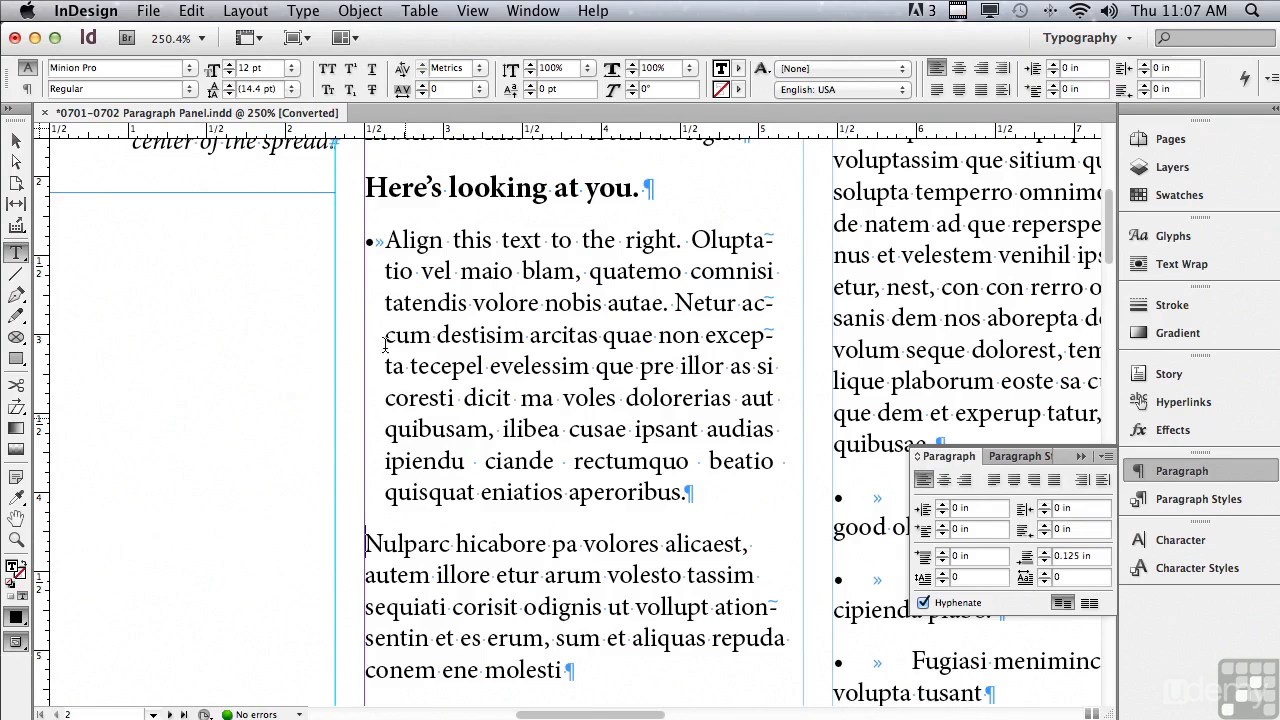
click(302, 10)
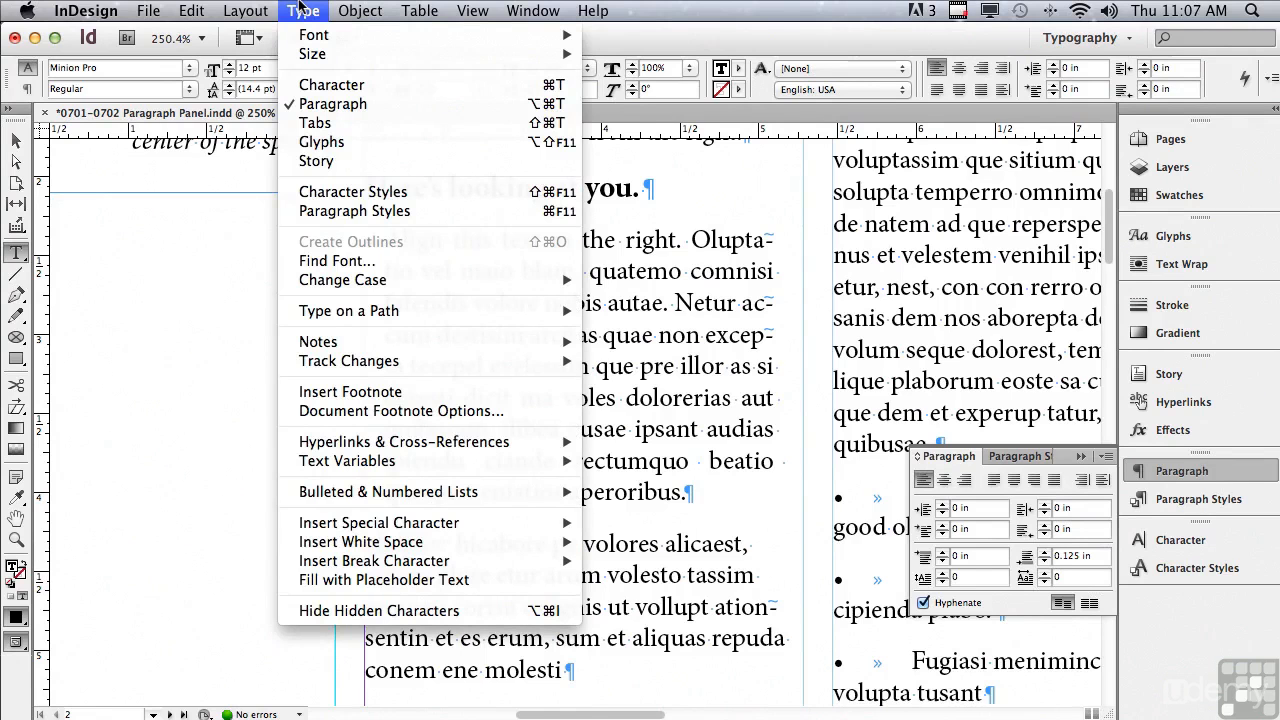
mouse_move(386, 527)
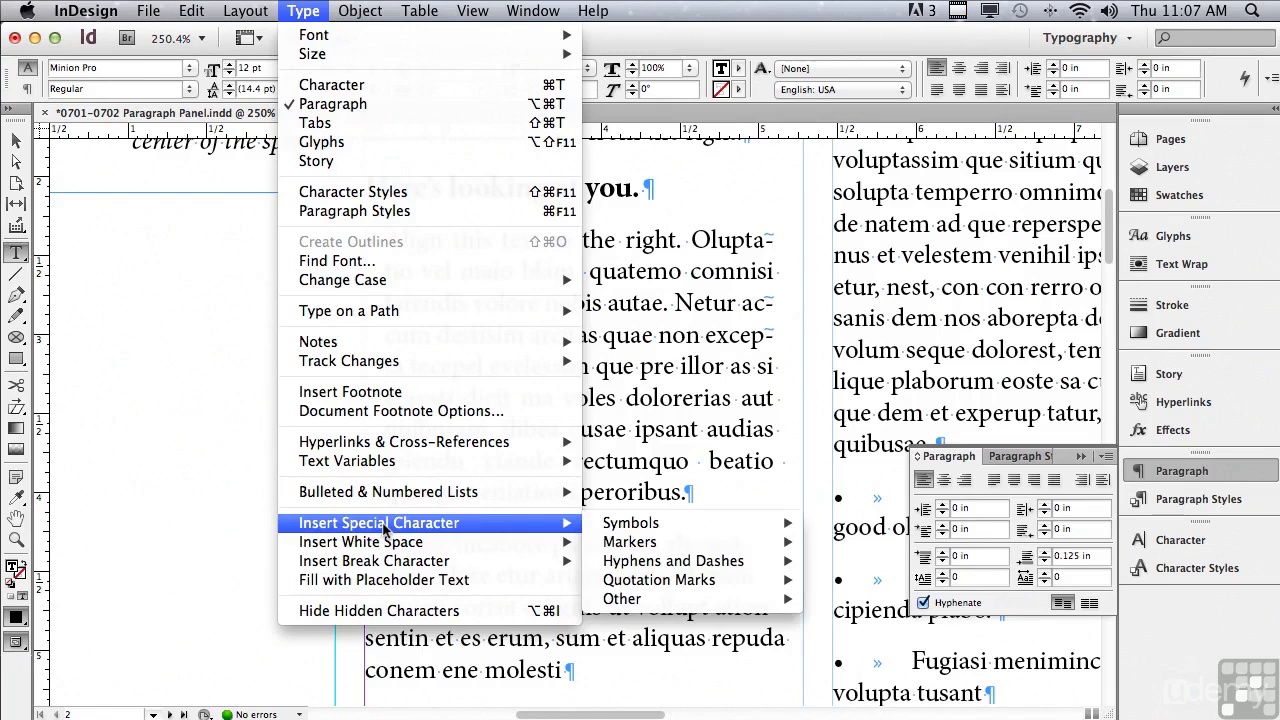
mouse_move(651, 523)
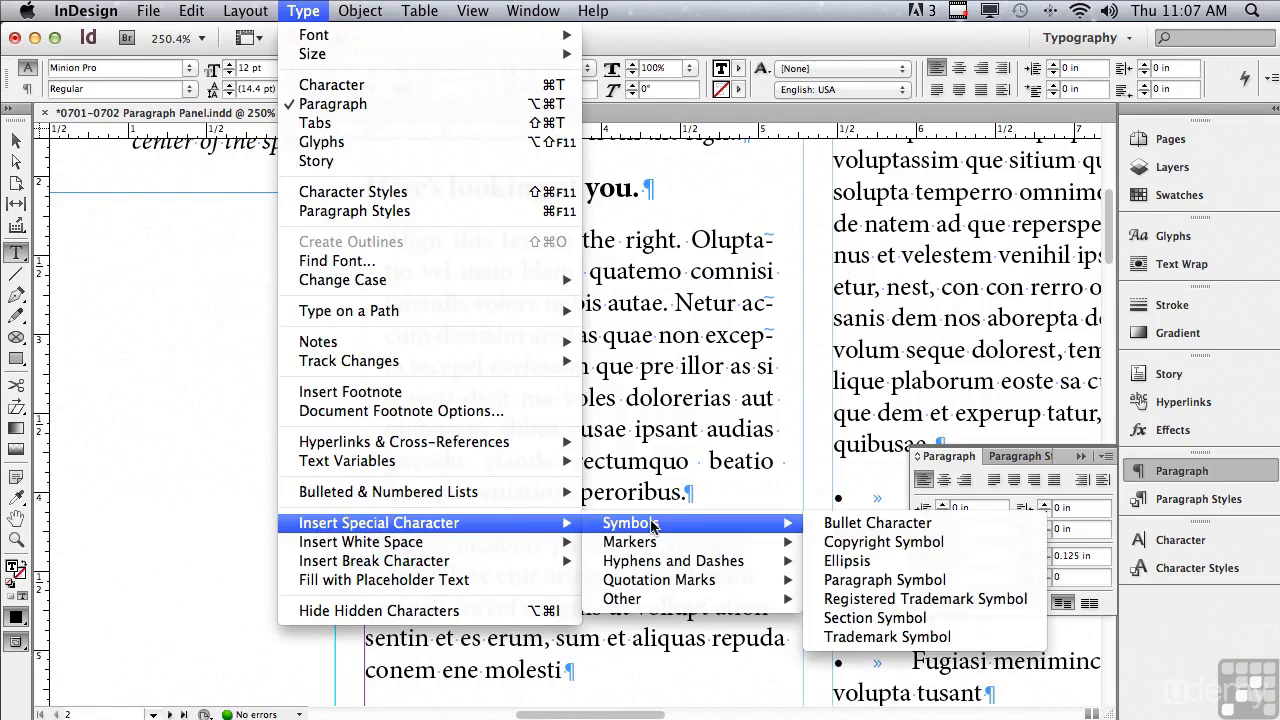
click(832, 523)
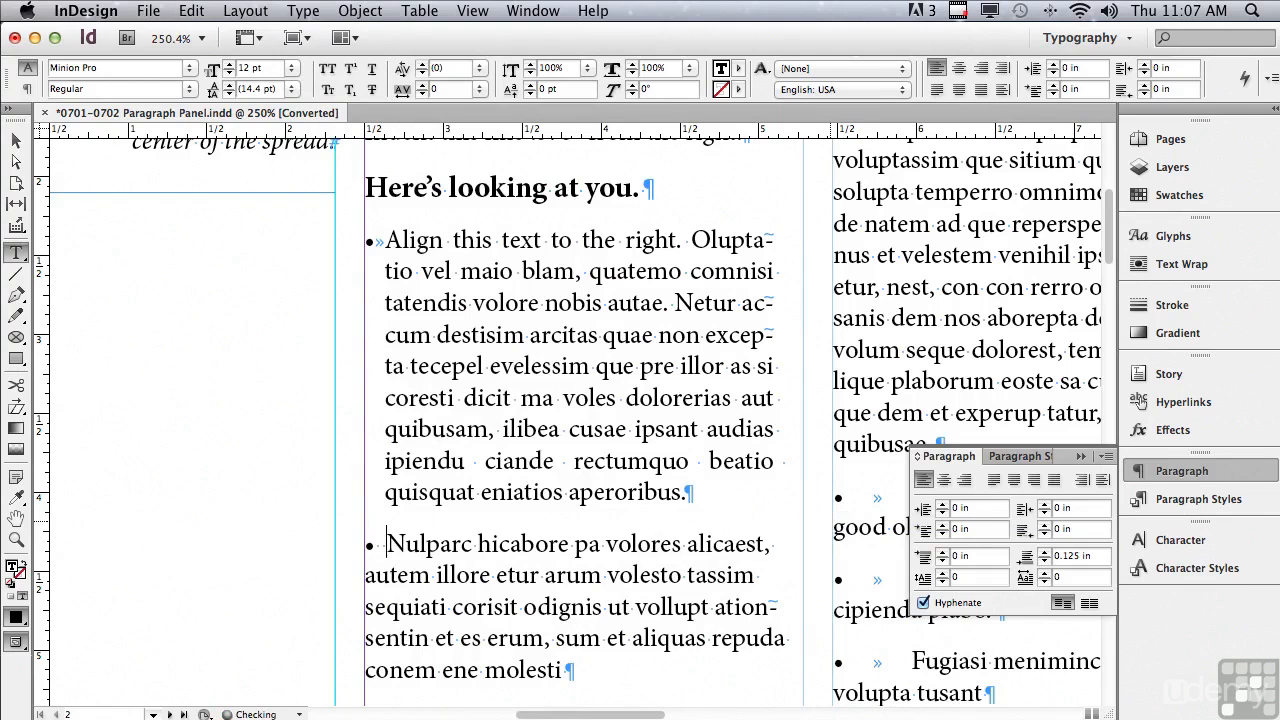
Insert an Indent to Here character directly before "Nulparc" so the paragraph hangs from that point.
click(303, 11)
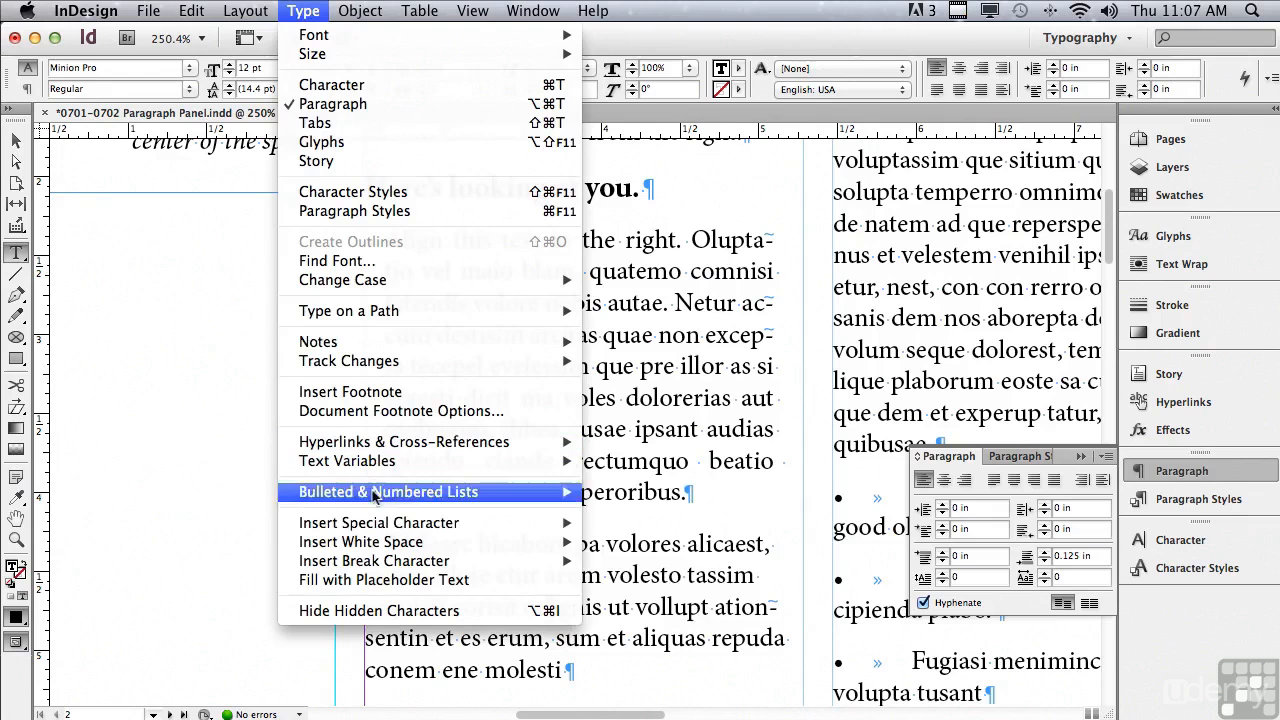
mouse_move(374, 532)
mouse_move(645, 600)
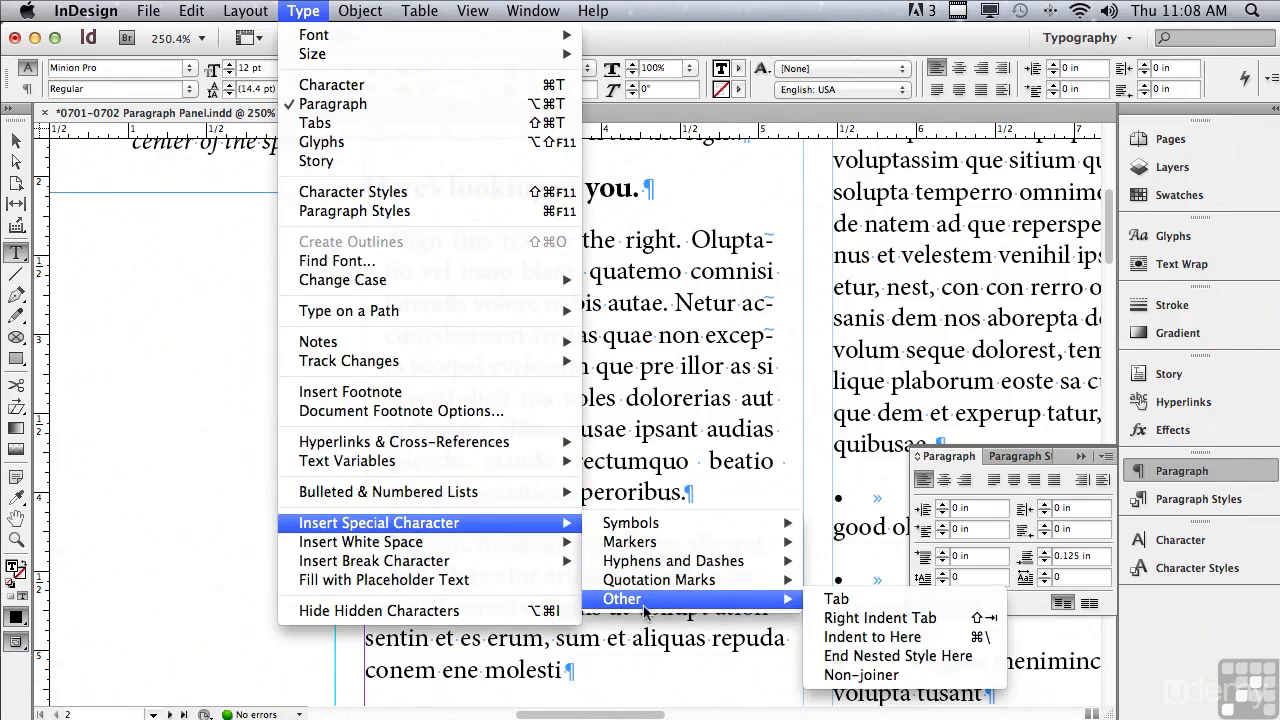
click(837, 645)
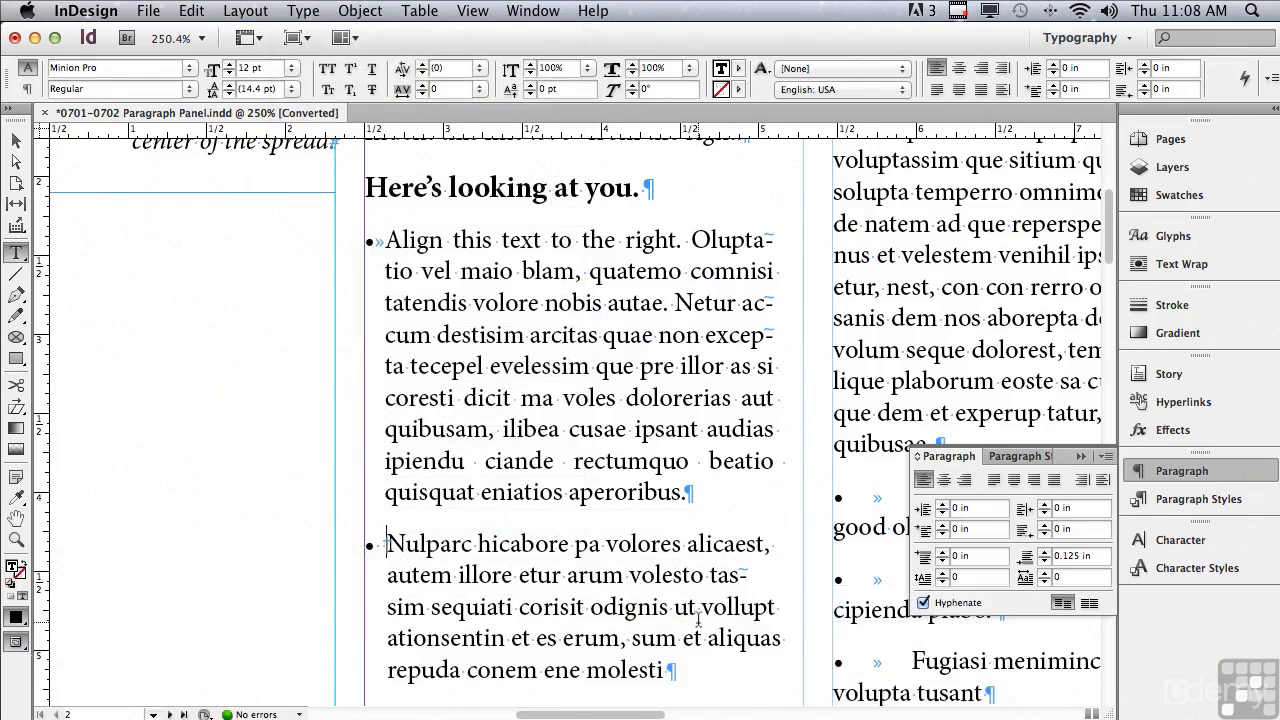
click(386, 545)
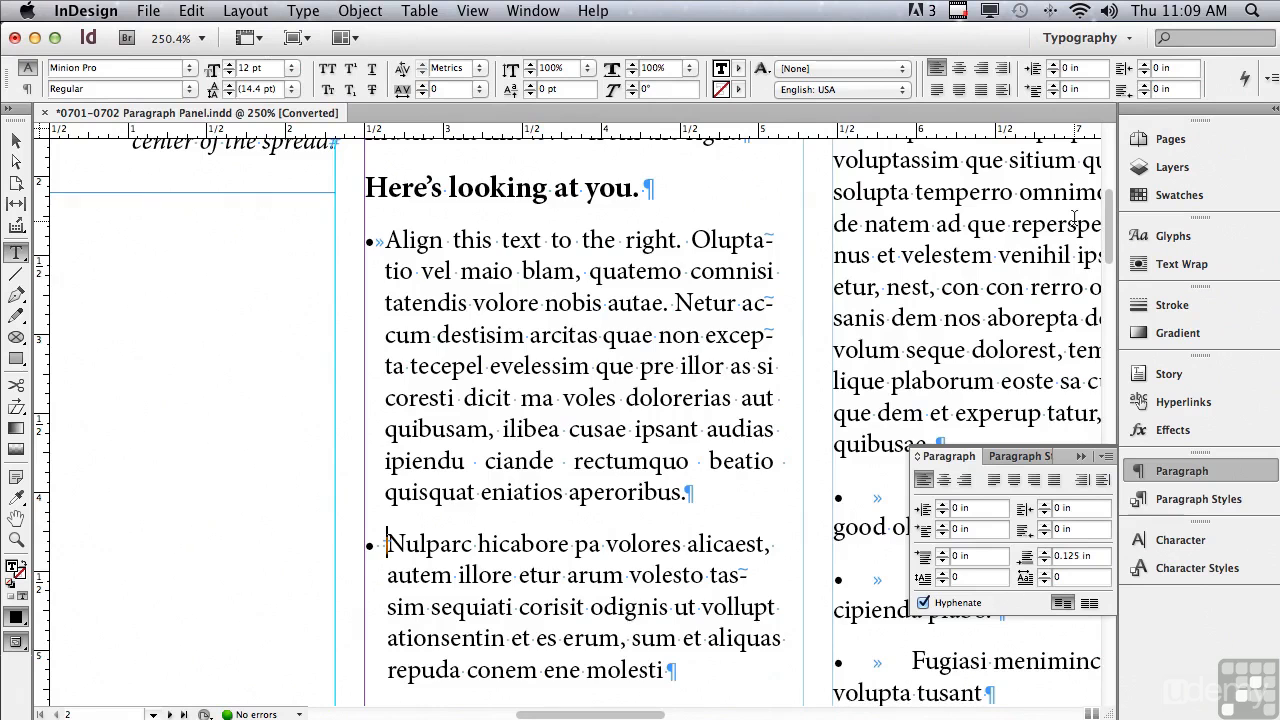
Set the space before the "Here's looking at you." subhead to 0.0625 in.
scroll(1103, 203, up, 5)
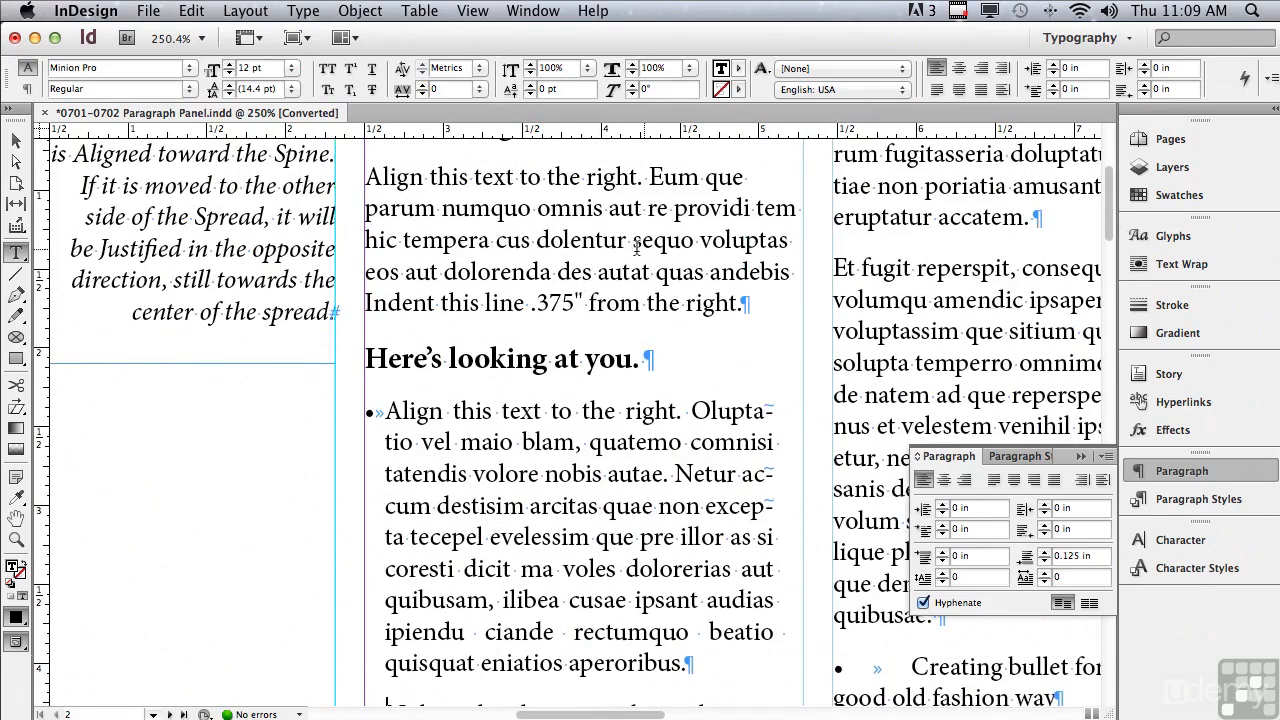
click(488, 360)
click(547, 240)
drag(1106, 556, 1058, 556)
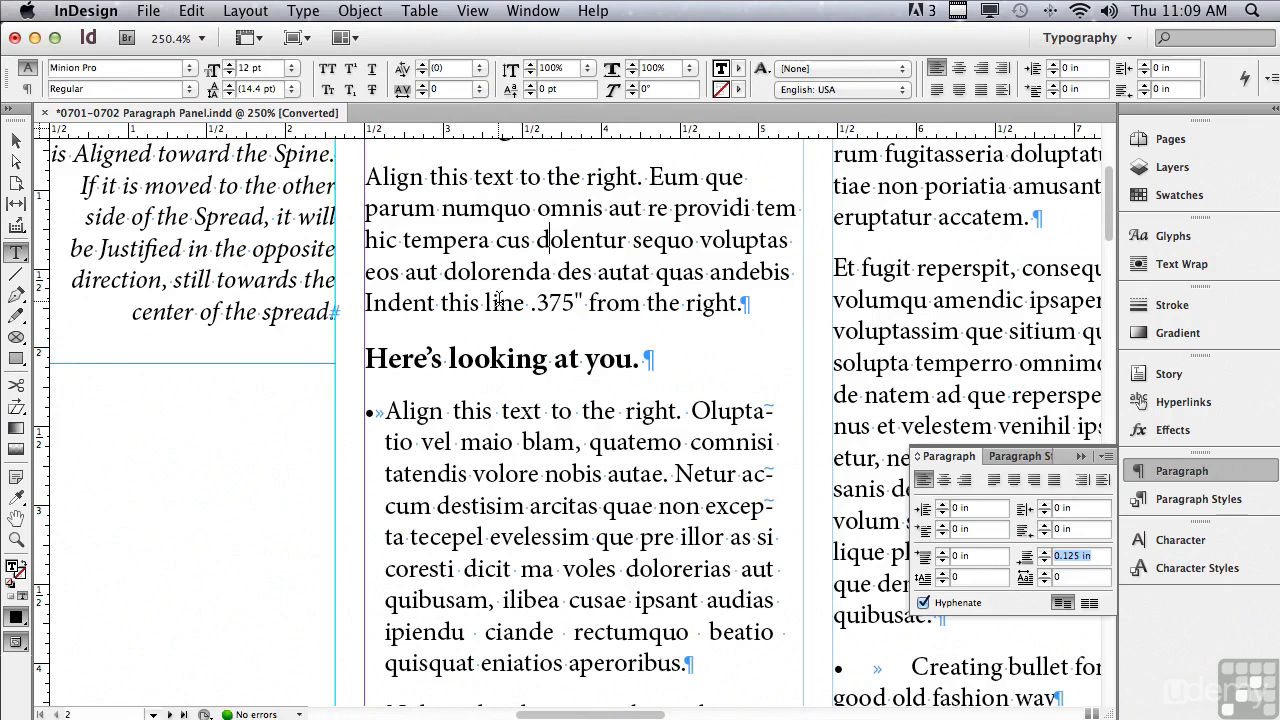
click(516, 362)
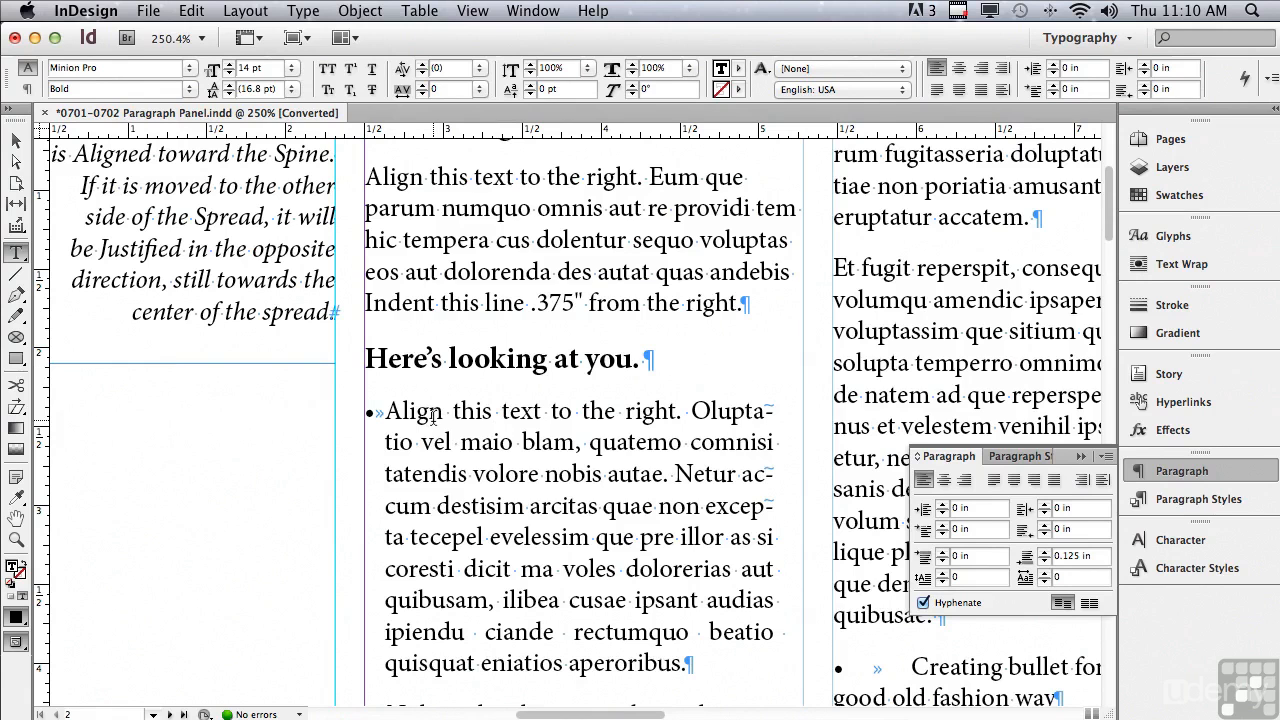
click(943, 553)
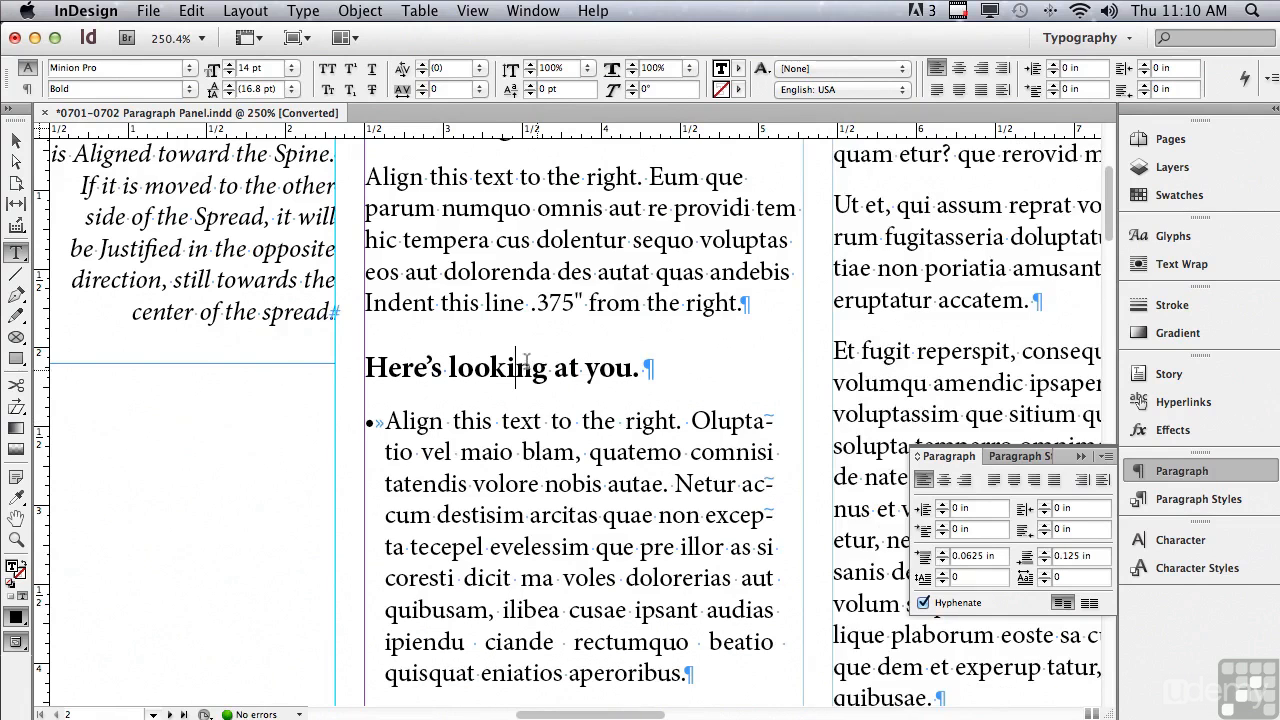